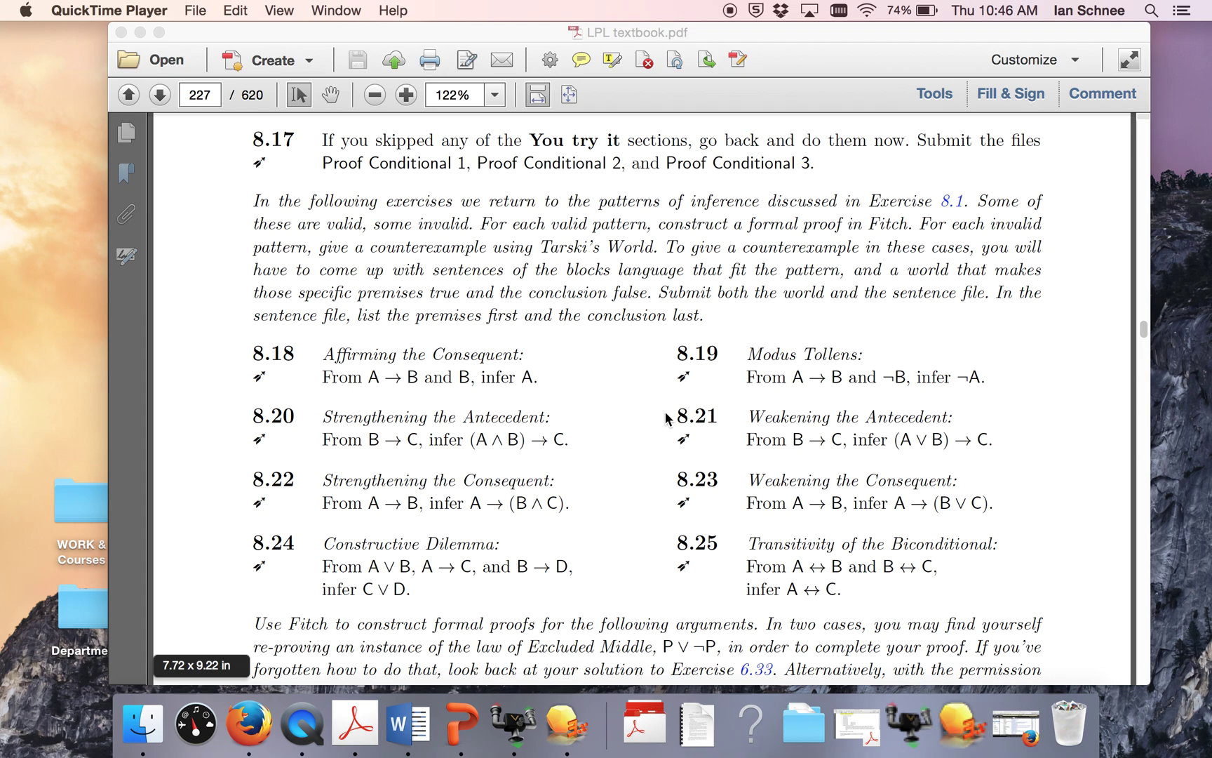
In the textbook, highlight exercise 8.21, its argument, and the words Tarski's World
left_click(678, 416)
left_click_drag(678, 416, 748, 443)
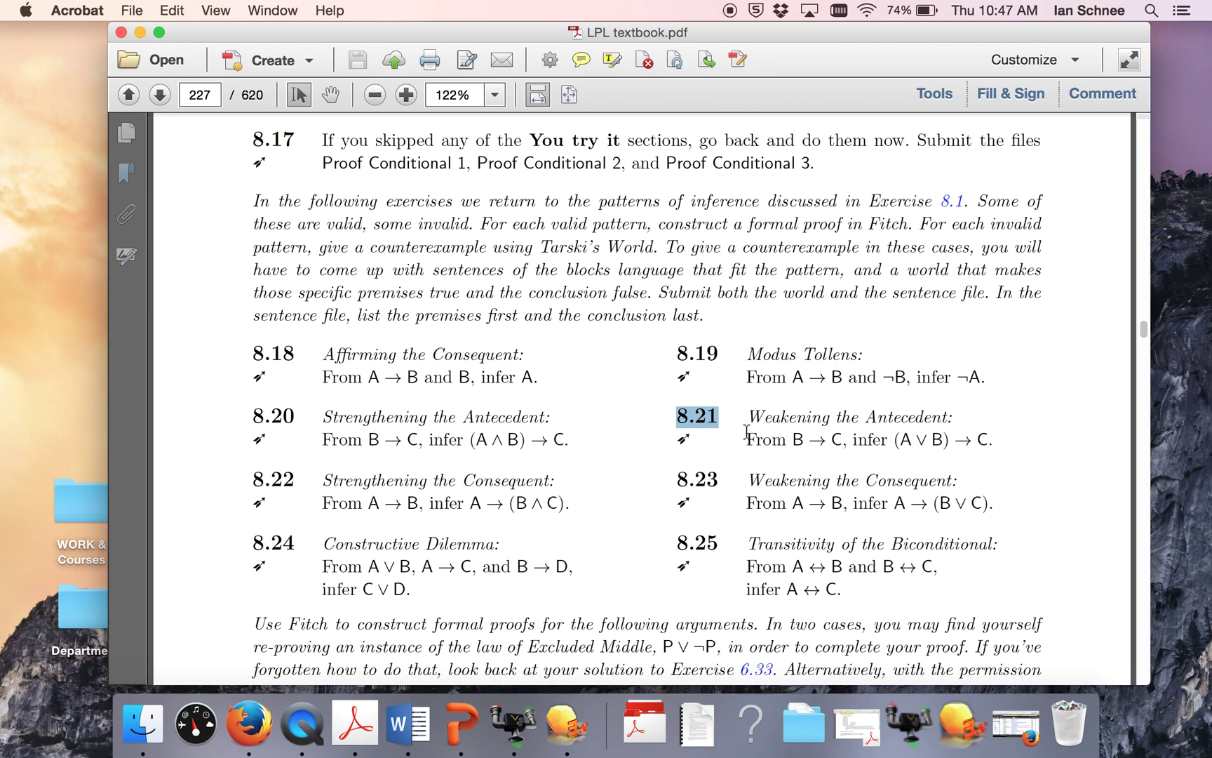
left_click_drag(798, 438, 993, 441)
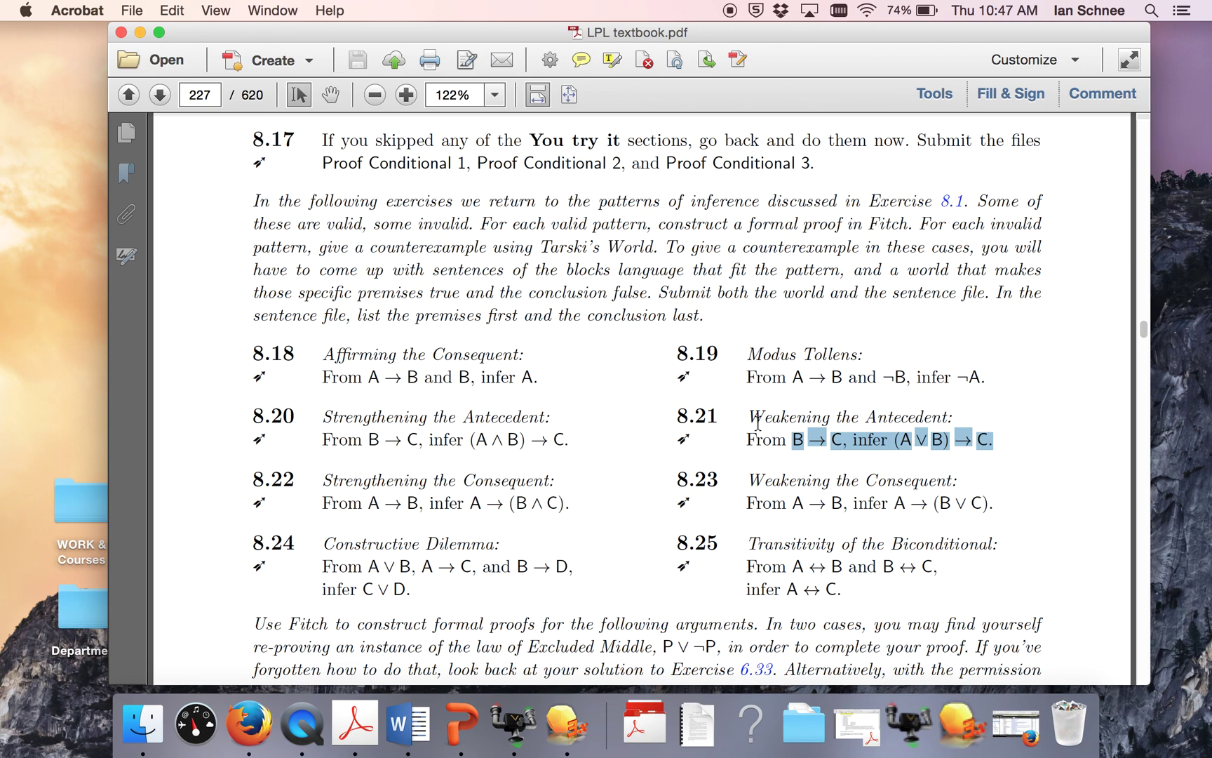
left_click(765, 440)
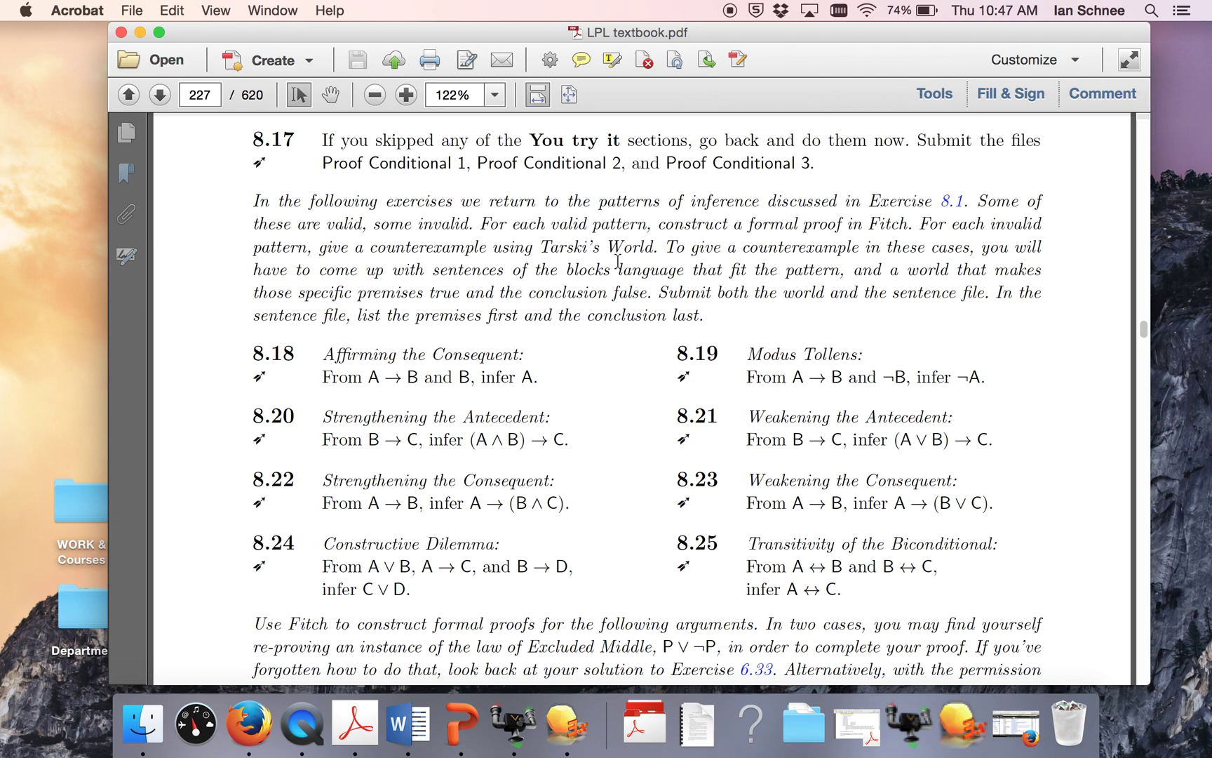
left_click_drag(544, 247, 652, 248)
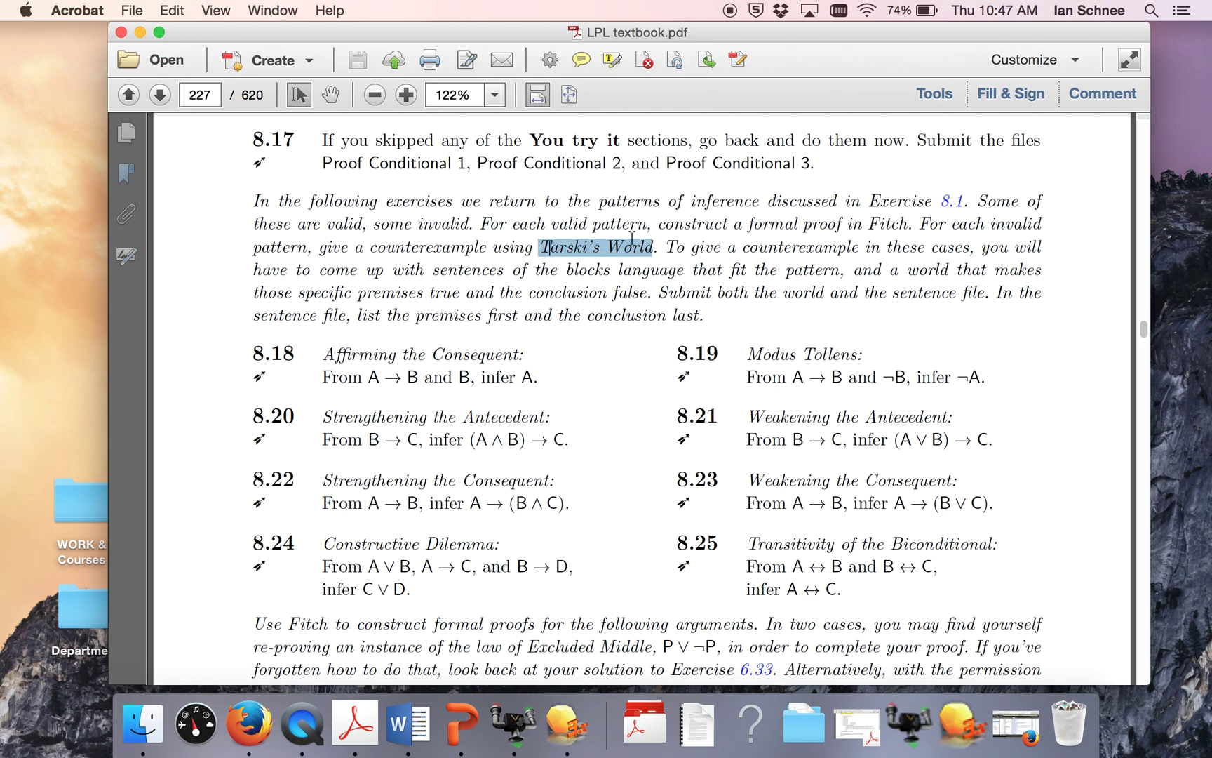
left_click(794, 442)
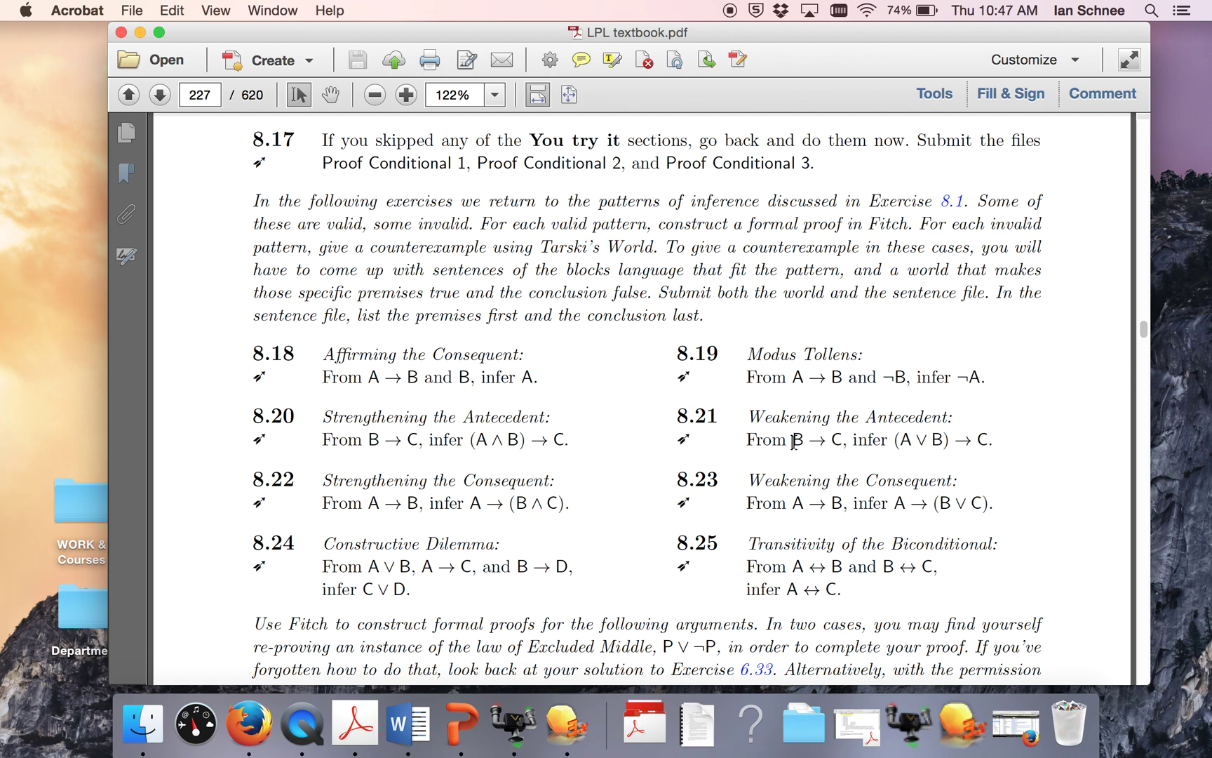
Highlight the premise B → C, its arrow, the conclusion (A ∨ B) → C, and Weakening
left_click_drag(793, 442, 888, 443)
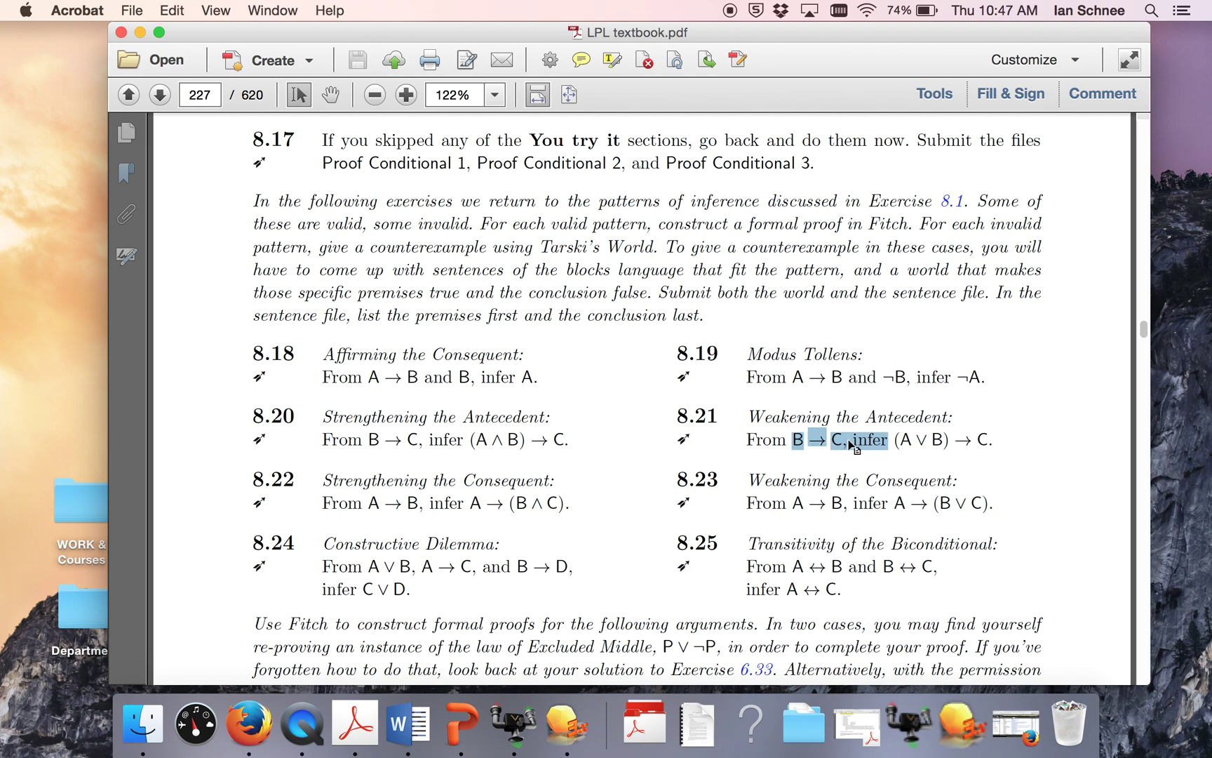
left_click(798, 441)
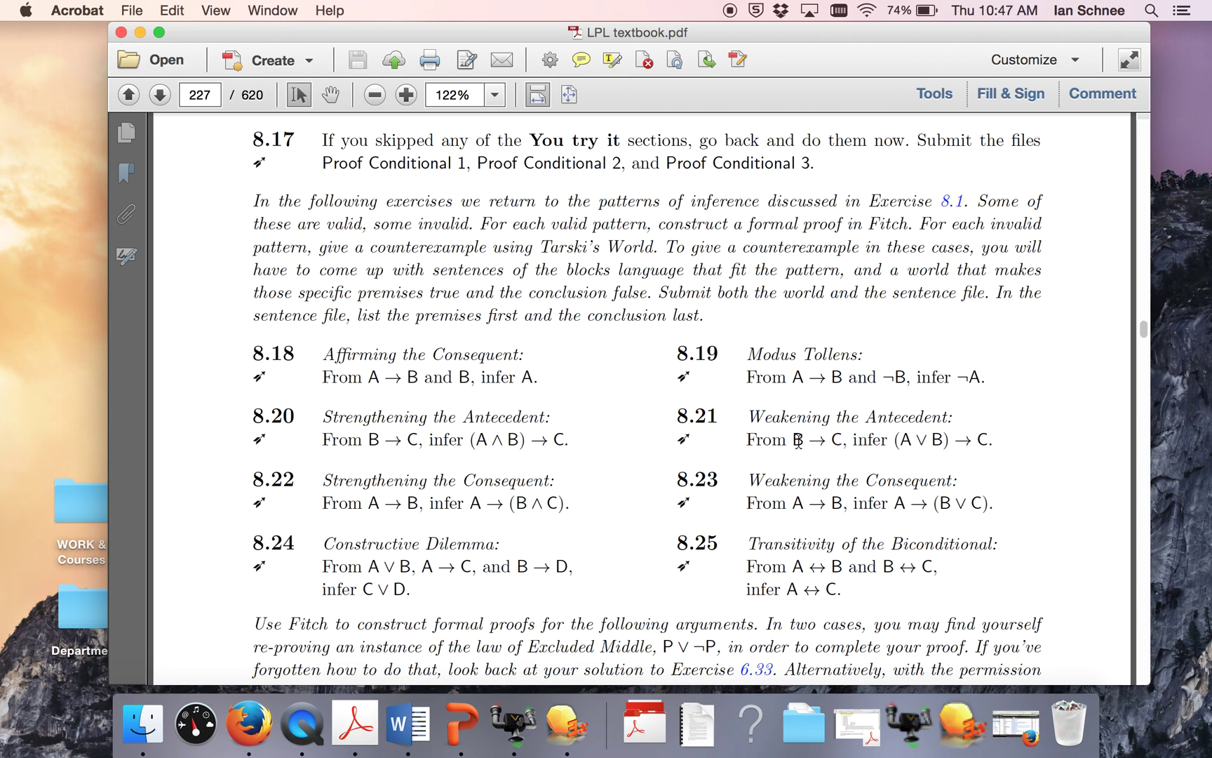
left_click_drag(803, 441, 827, 442)
left_click(798, 442)
left_click_drag(898, 440, 982, 449)
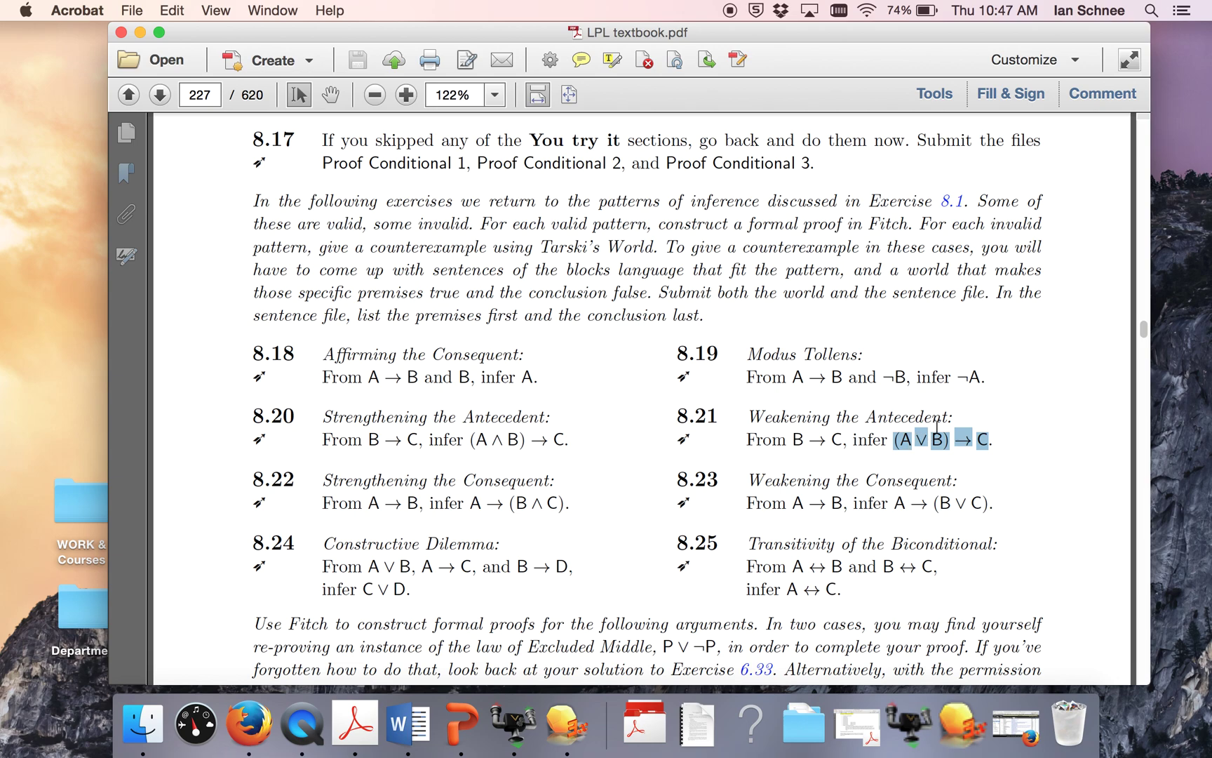
left_click(879, 442)
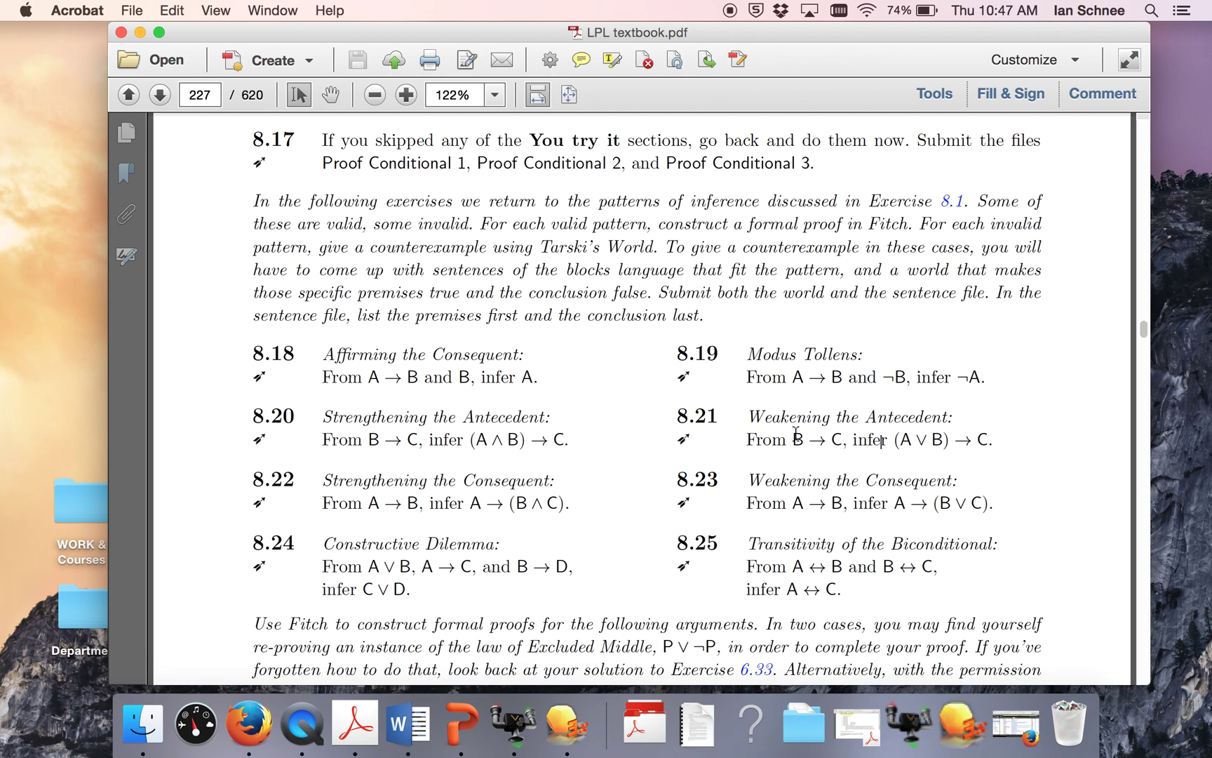
double_click(797, 439)
double_click(836, 441)
left_click_drag(892, 439, 947, 445)
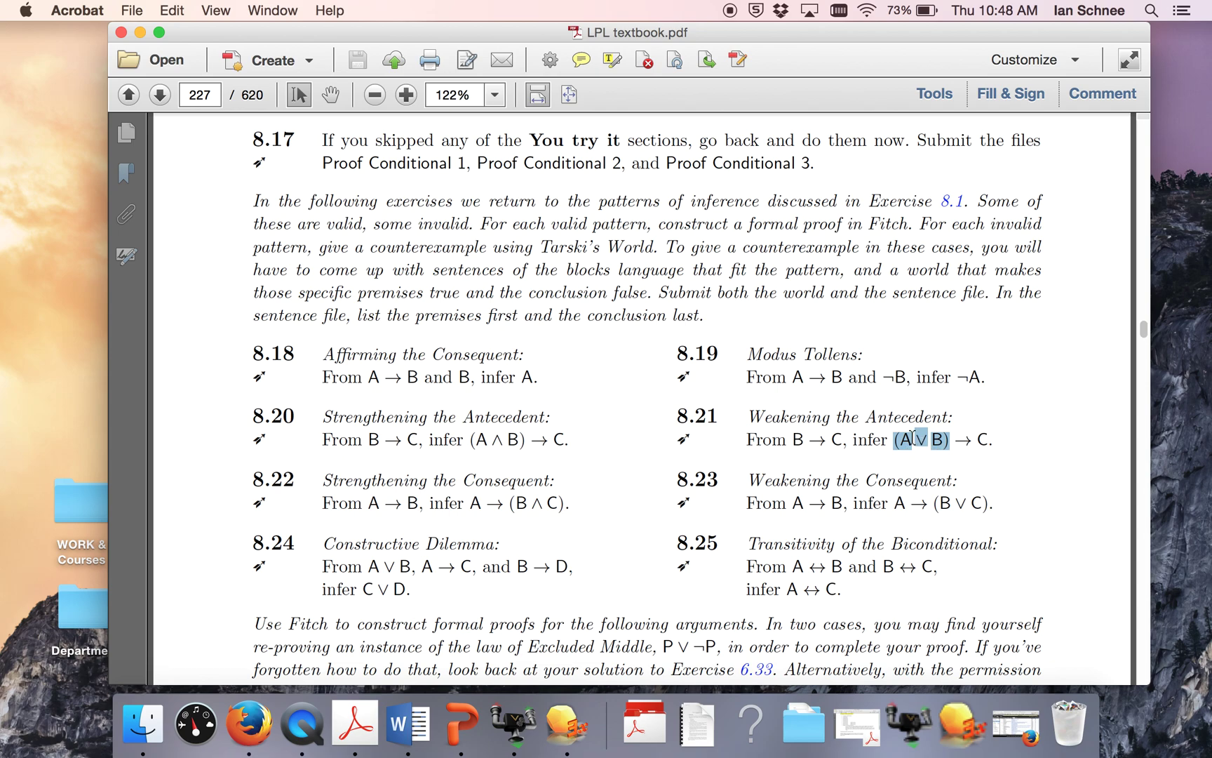
double_click(800, 420)
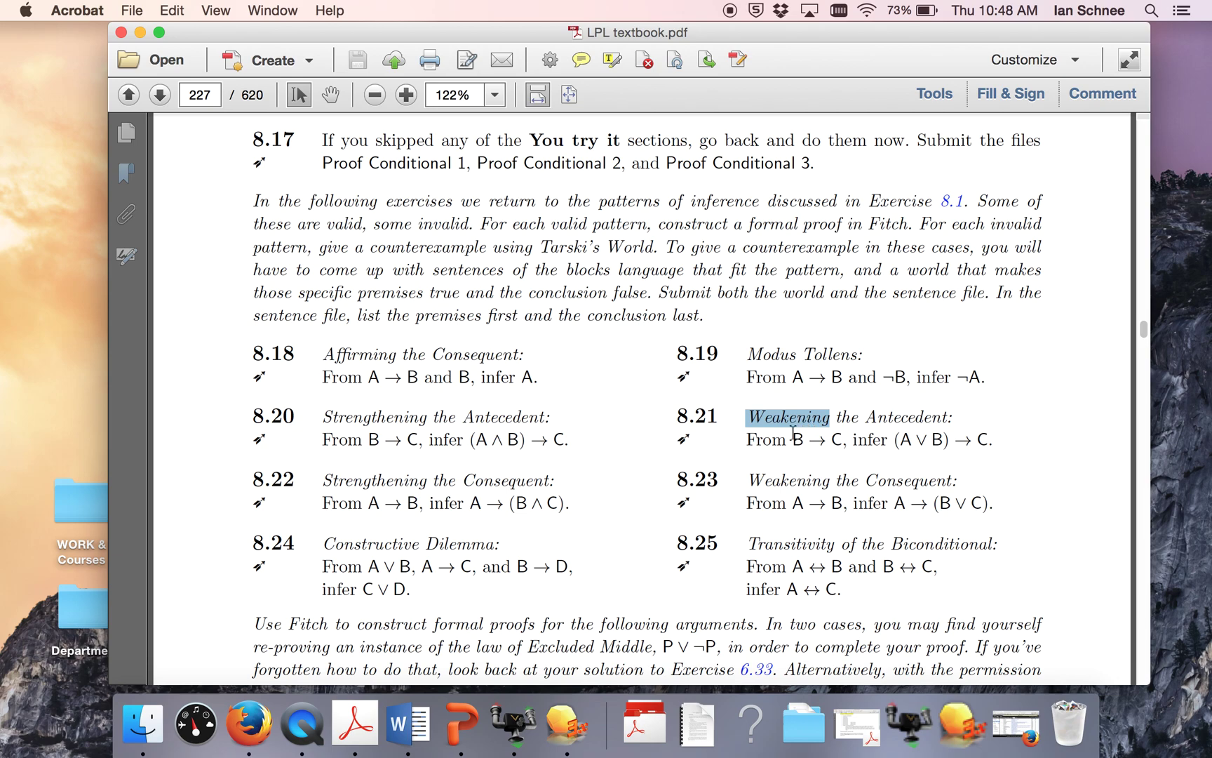
left_click(790, 441)
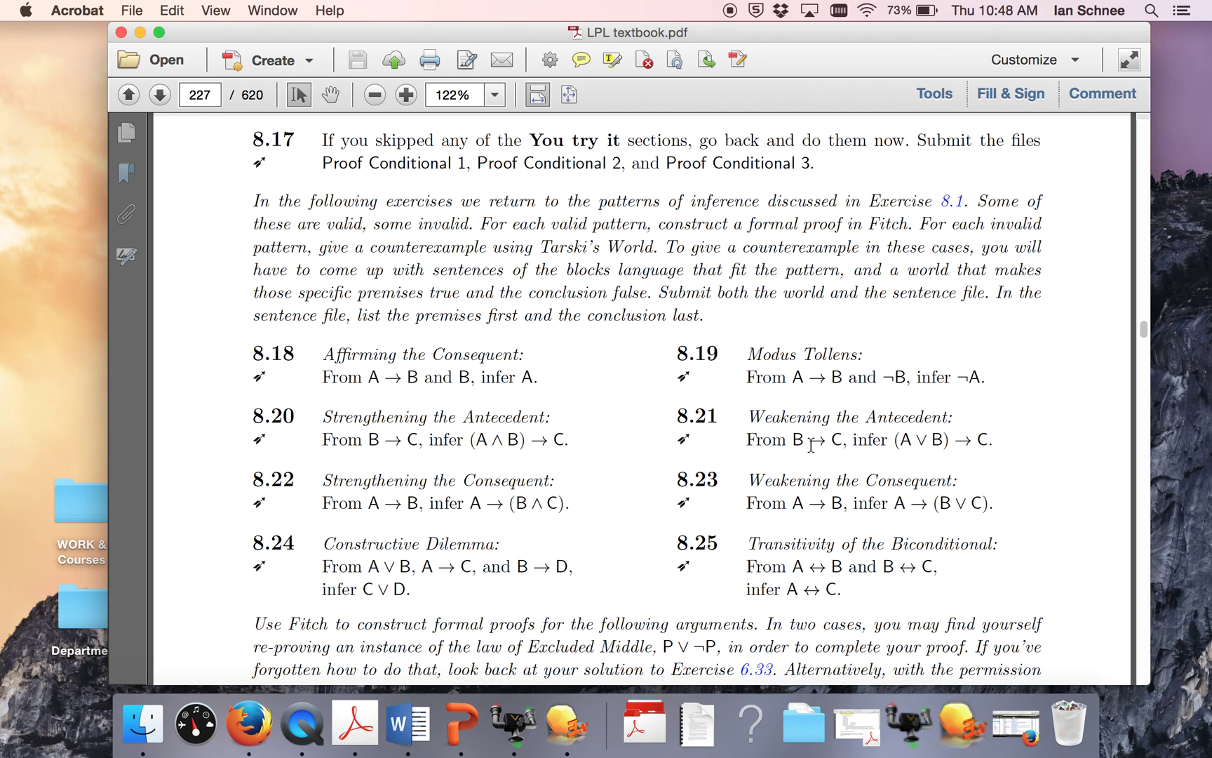
Restore the Boole truth table higher on screen and enter T, F, T, T, T, F, T, T under B→C
left_click(909, 723)
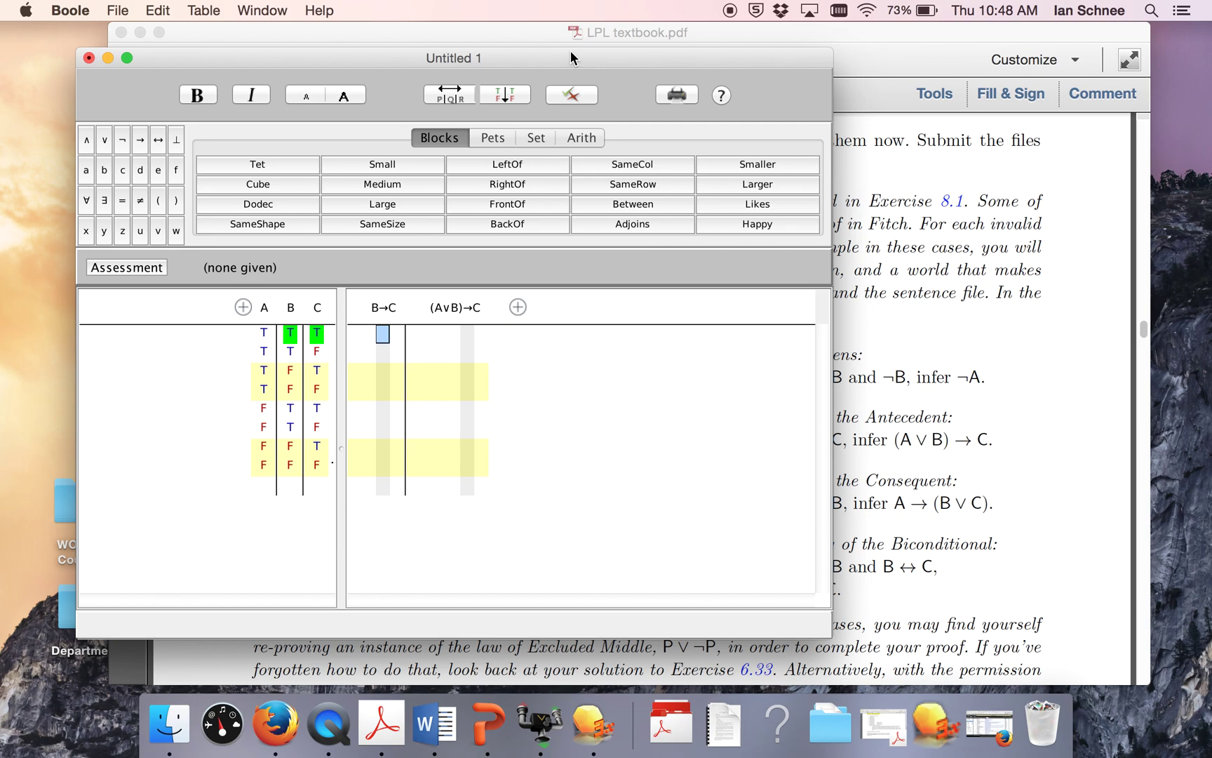
left_click_drag(571, 52, 571, 21)
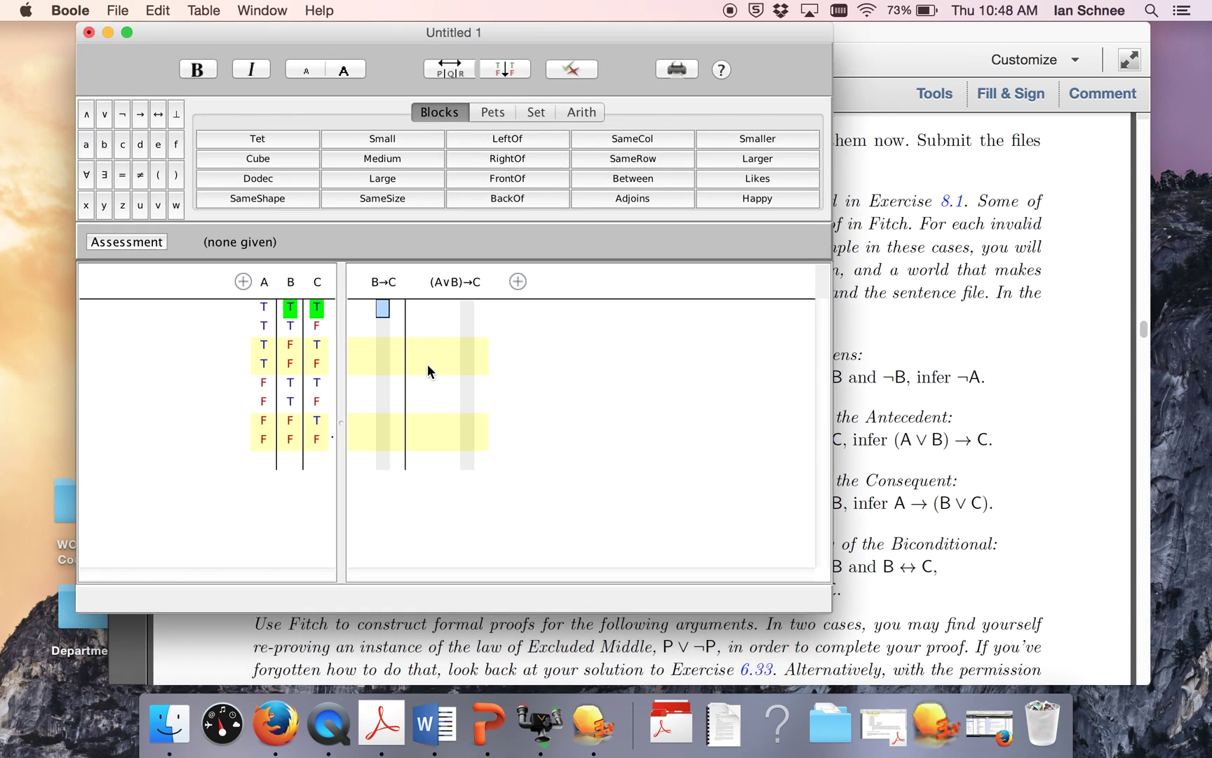
left_click_drag(370, 282, 393, 281)
type("T")
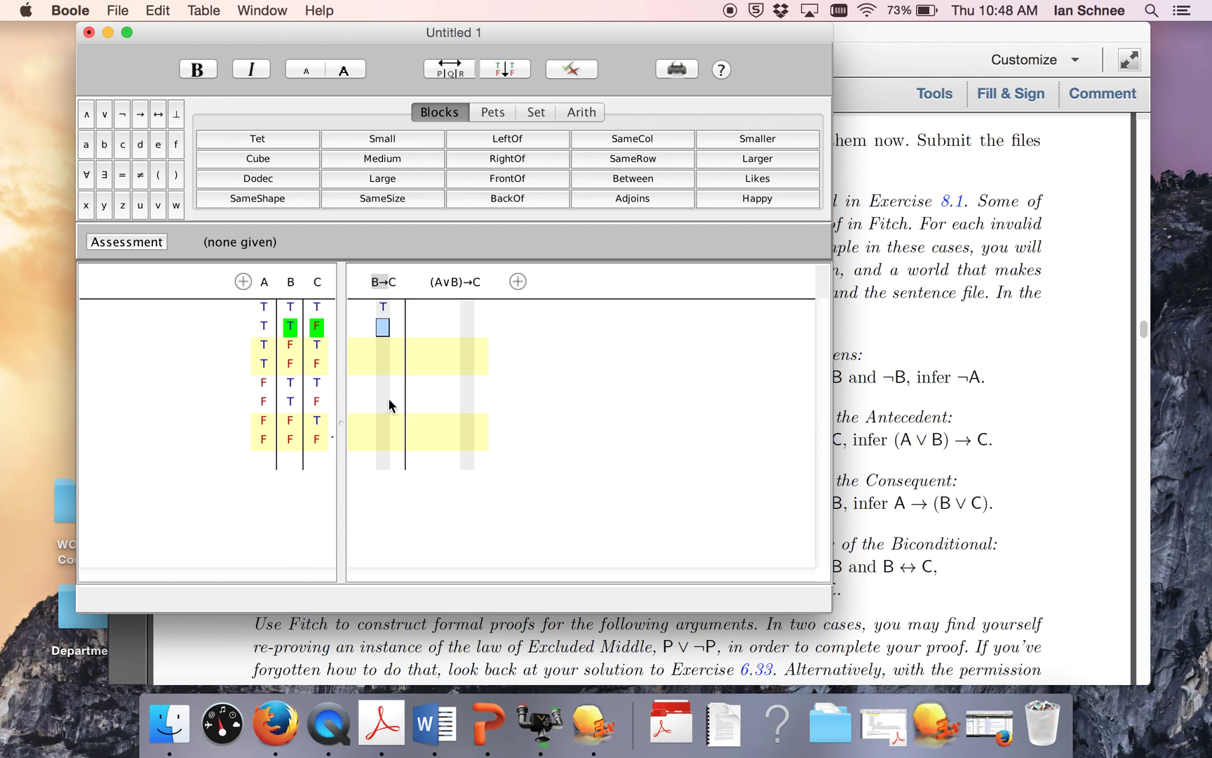
type("F")
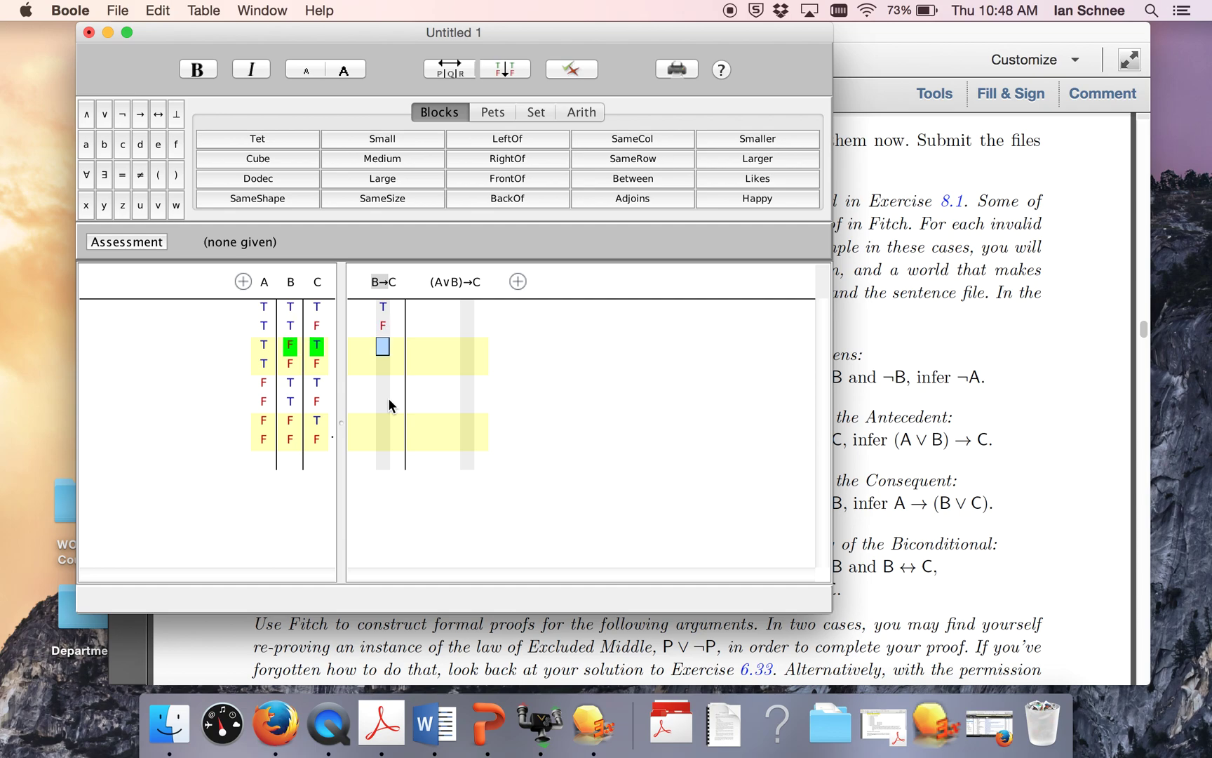
type("TT")
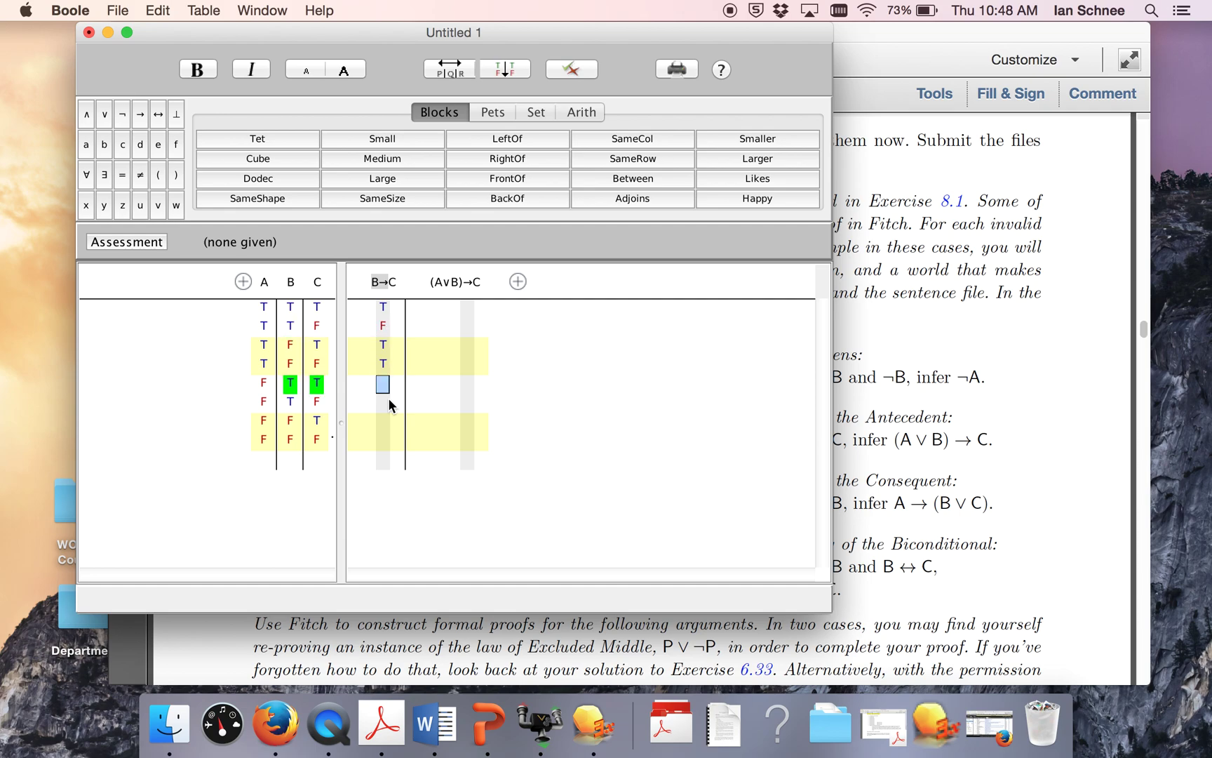
type("TFTT")
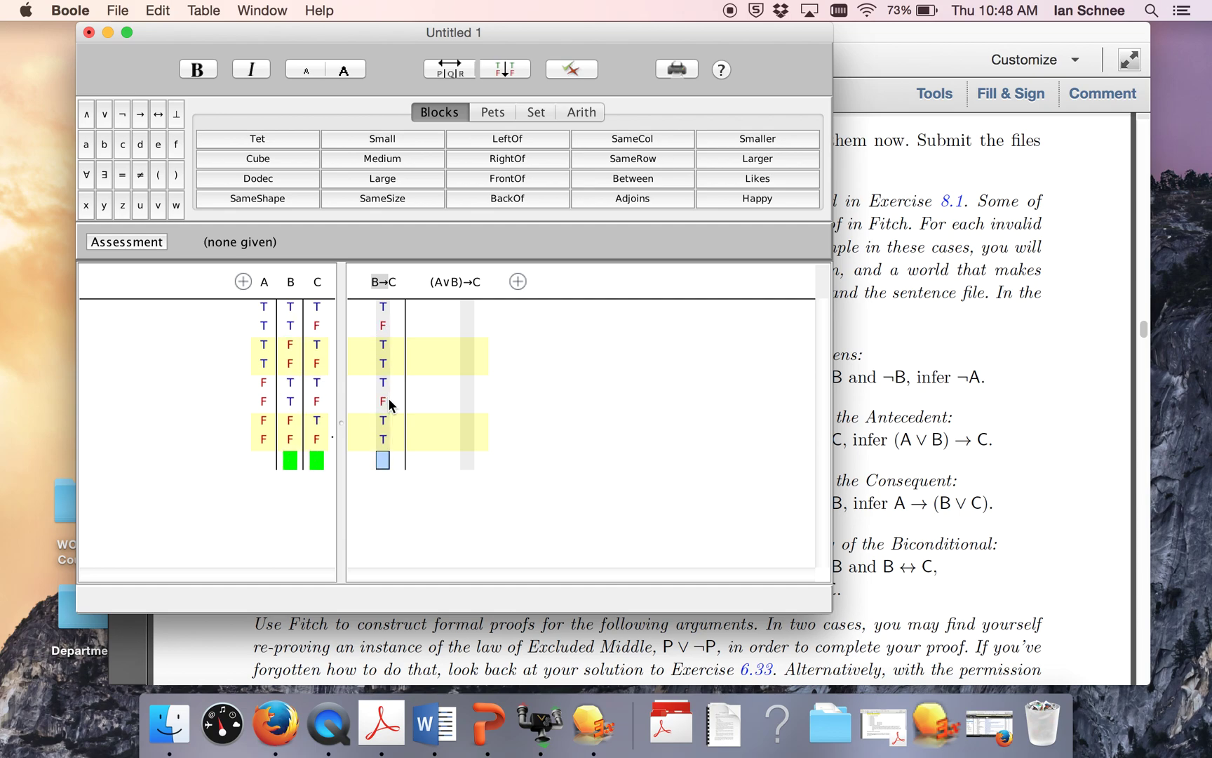
left_click(447, 309)
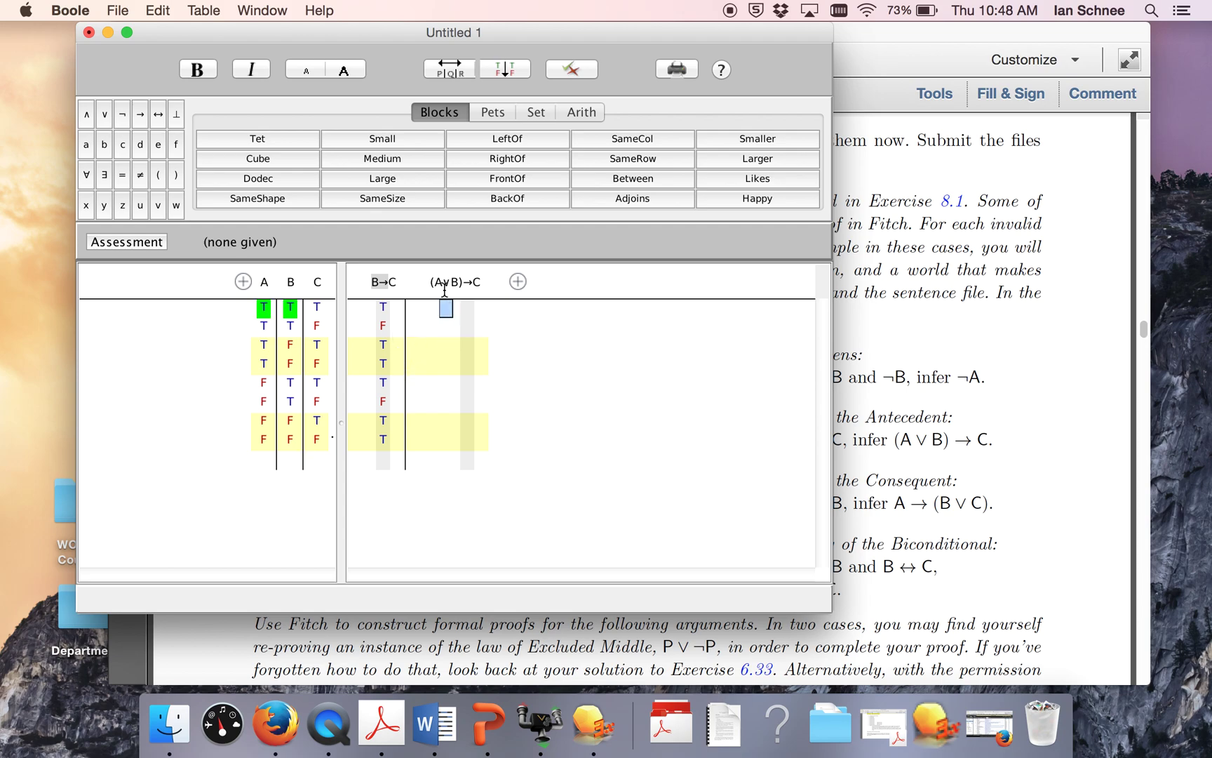
Enter A∨B as TTTTTTFF, then the conditional's results T, F, T, F, T, F, T, T
type("TTT")
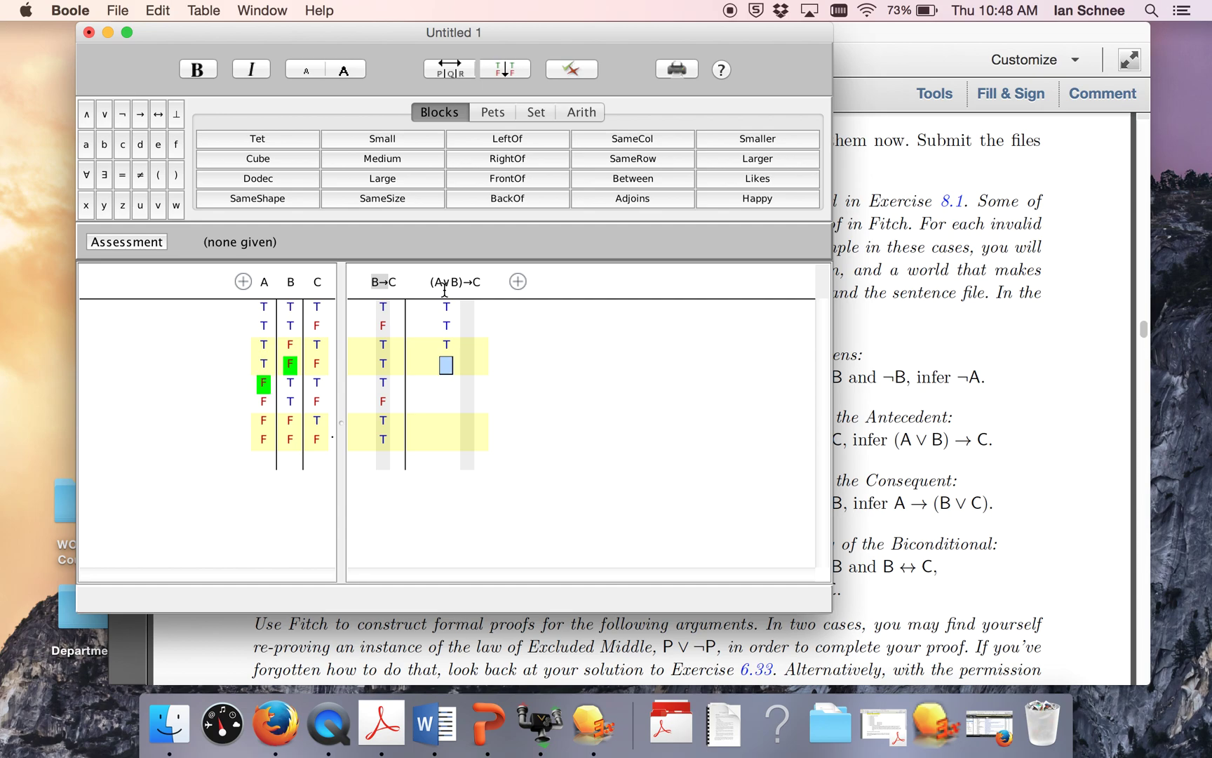
type("TTTFF")
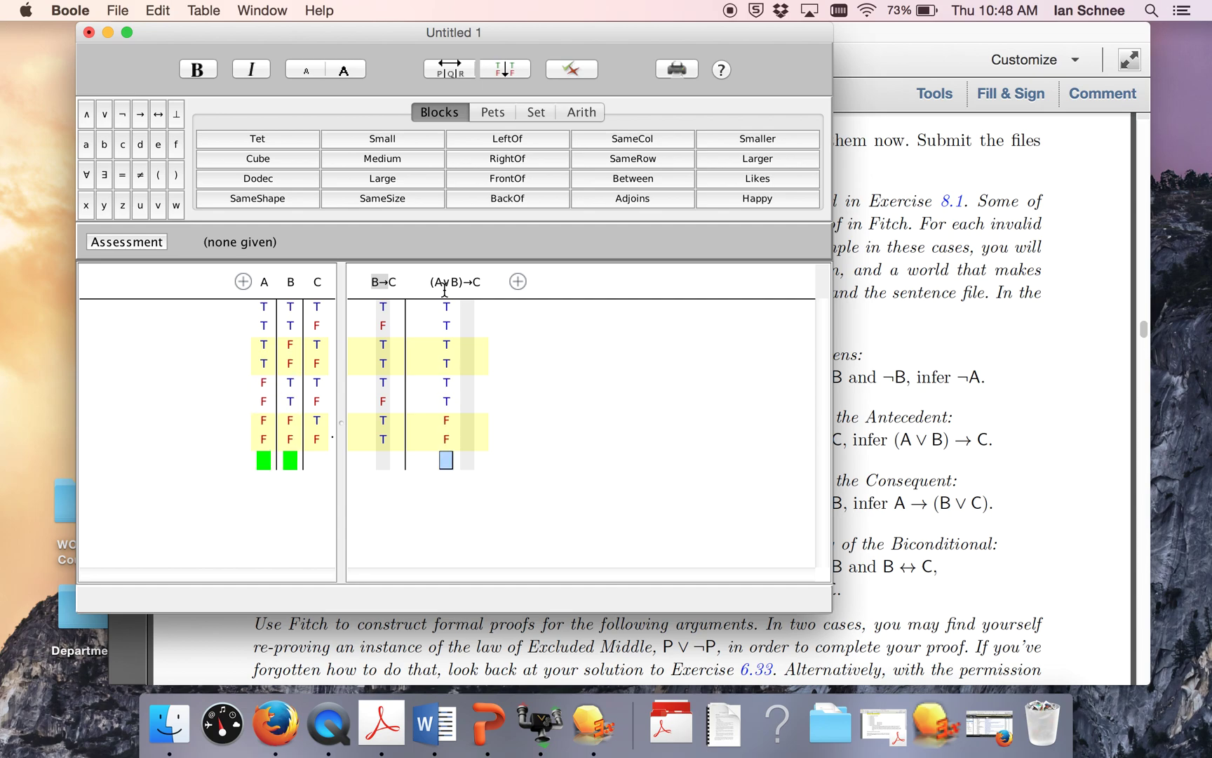
left_click(469, 309)
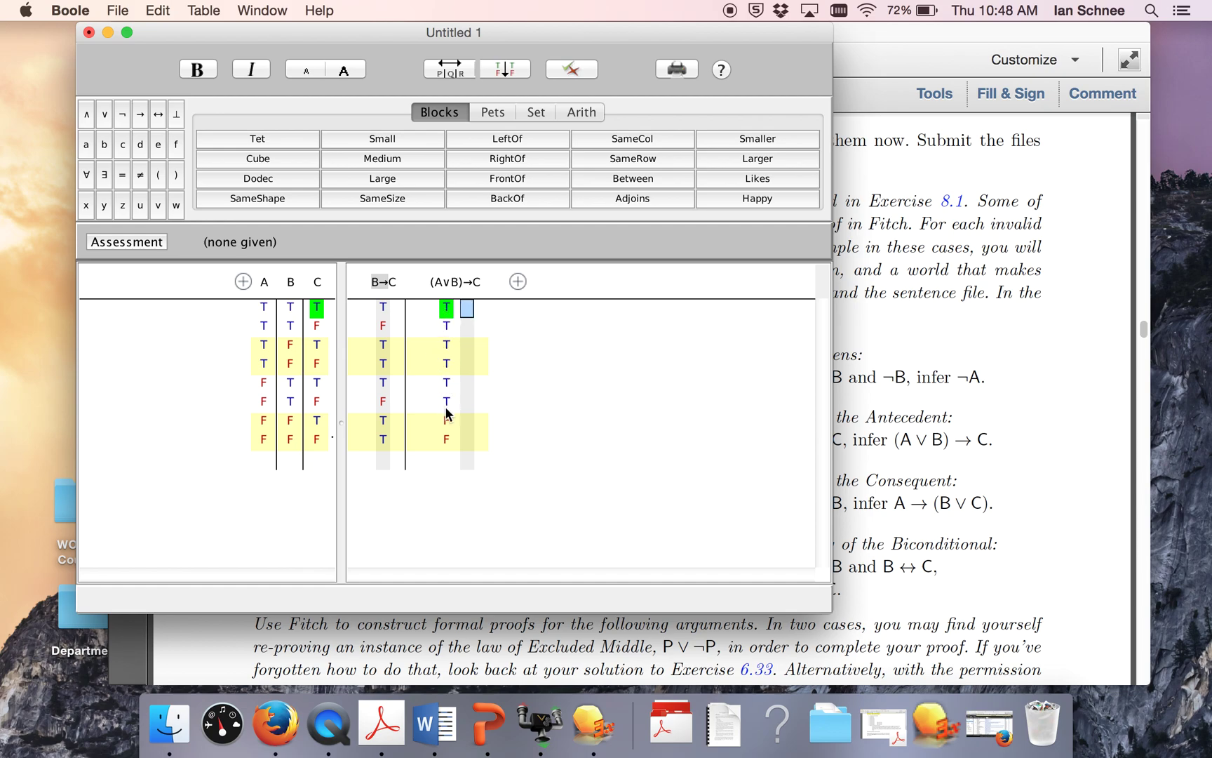
left_click(468, 421)
type("TT")
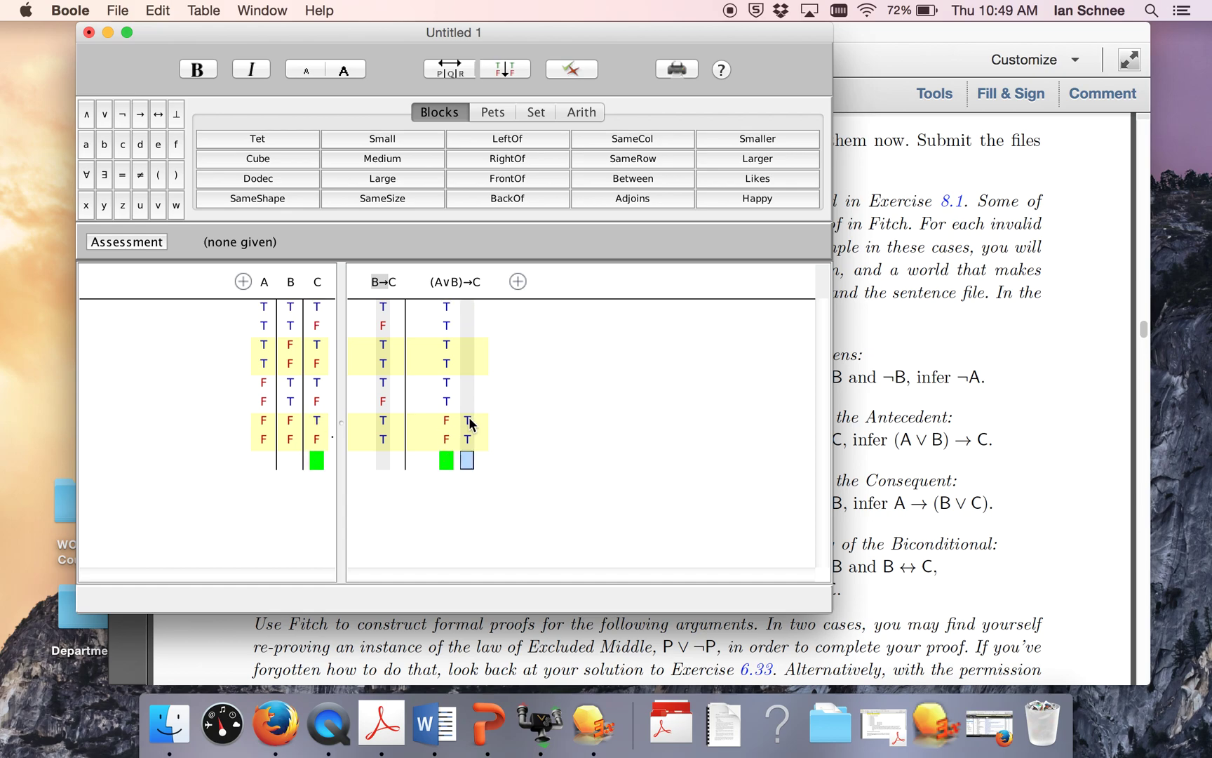
left_click(466, 307)
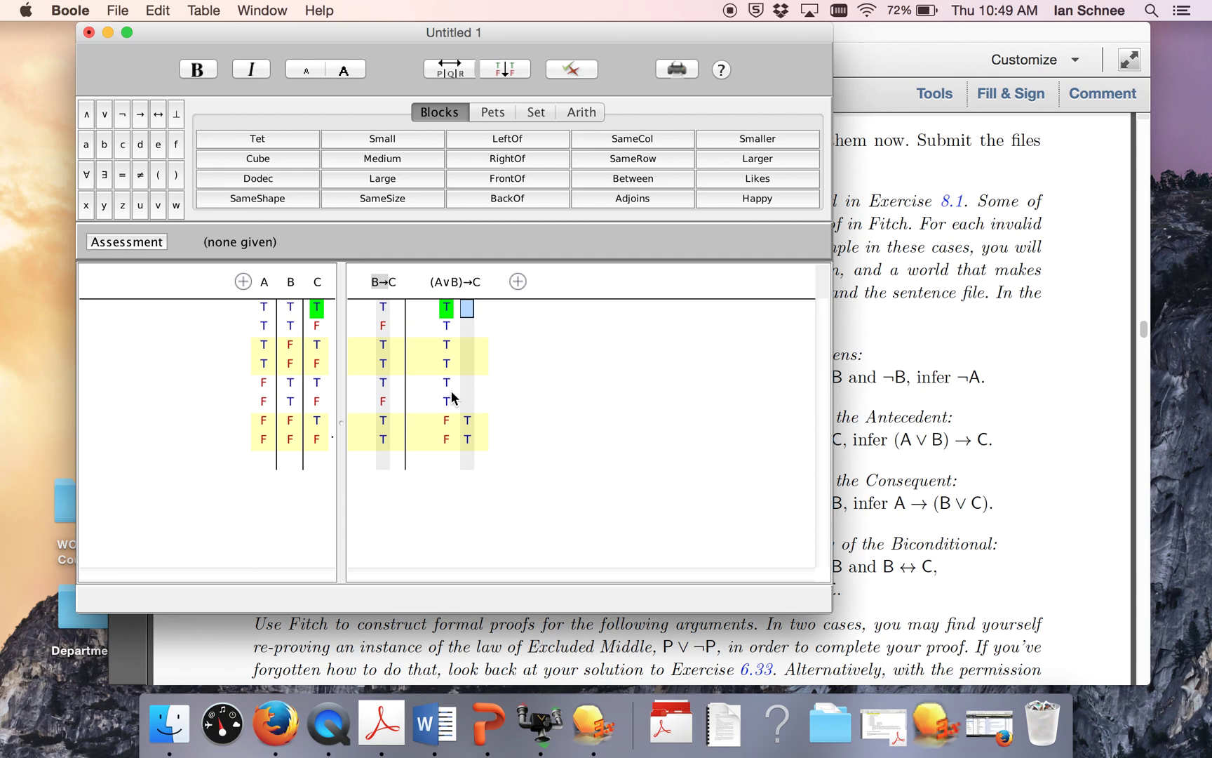
type("TFTFTF")
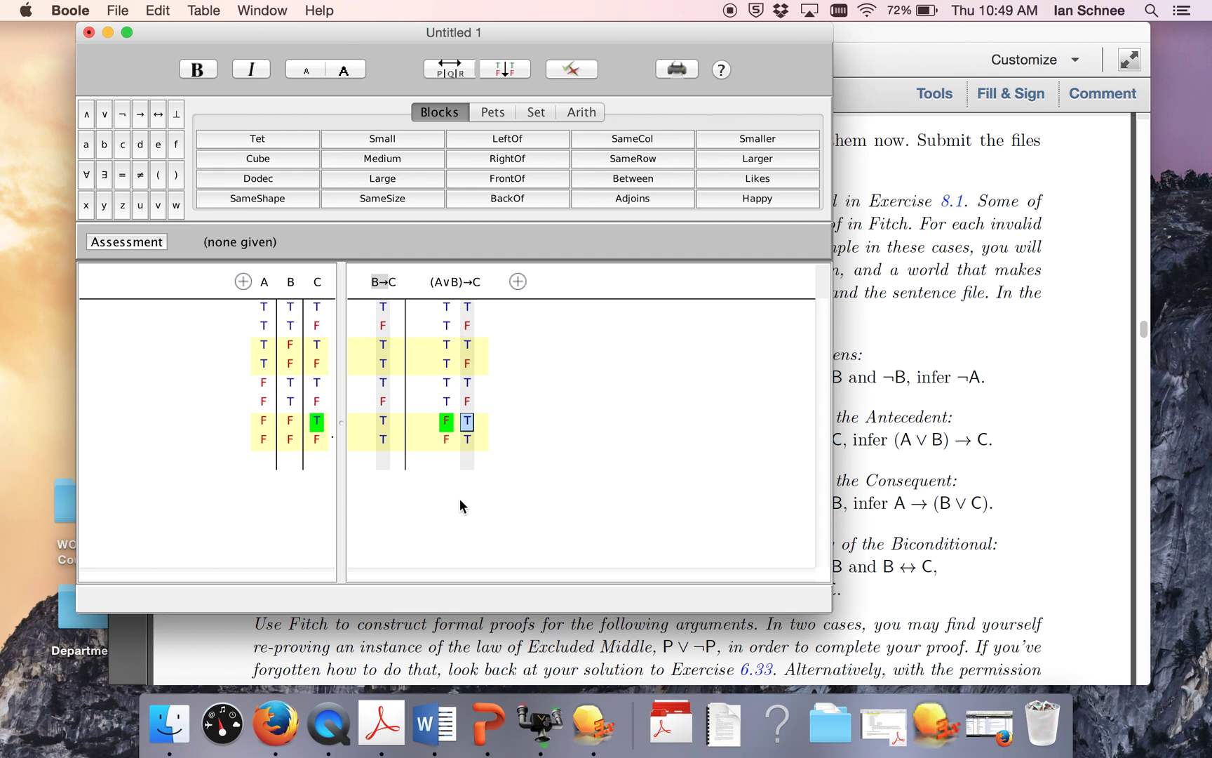
left_click(383, 309)
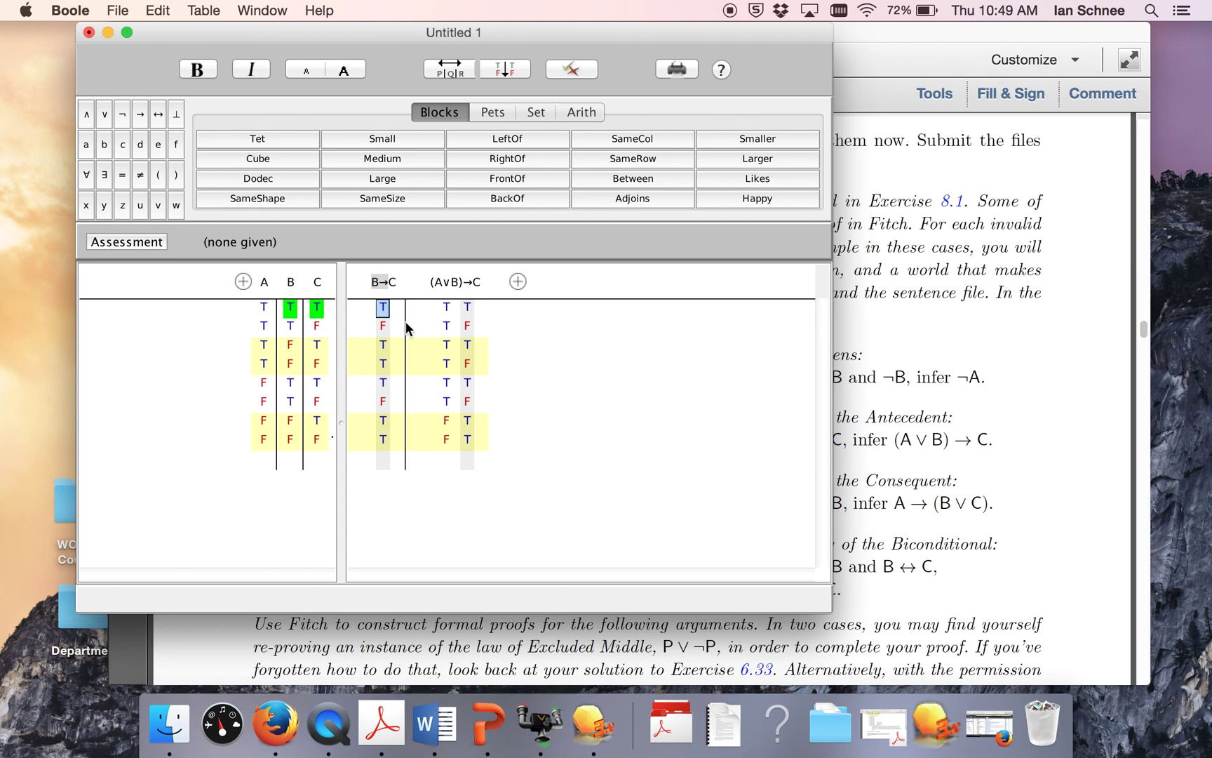
Check B→C and (A∨B)→C cells down to row 4 (A T, B F, C F), then return to the textbook
left_click(384, 327)
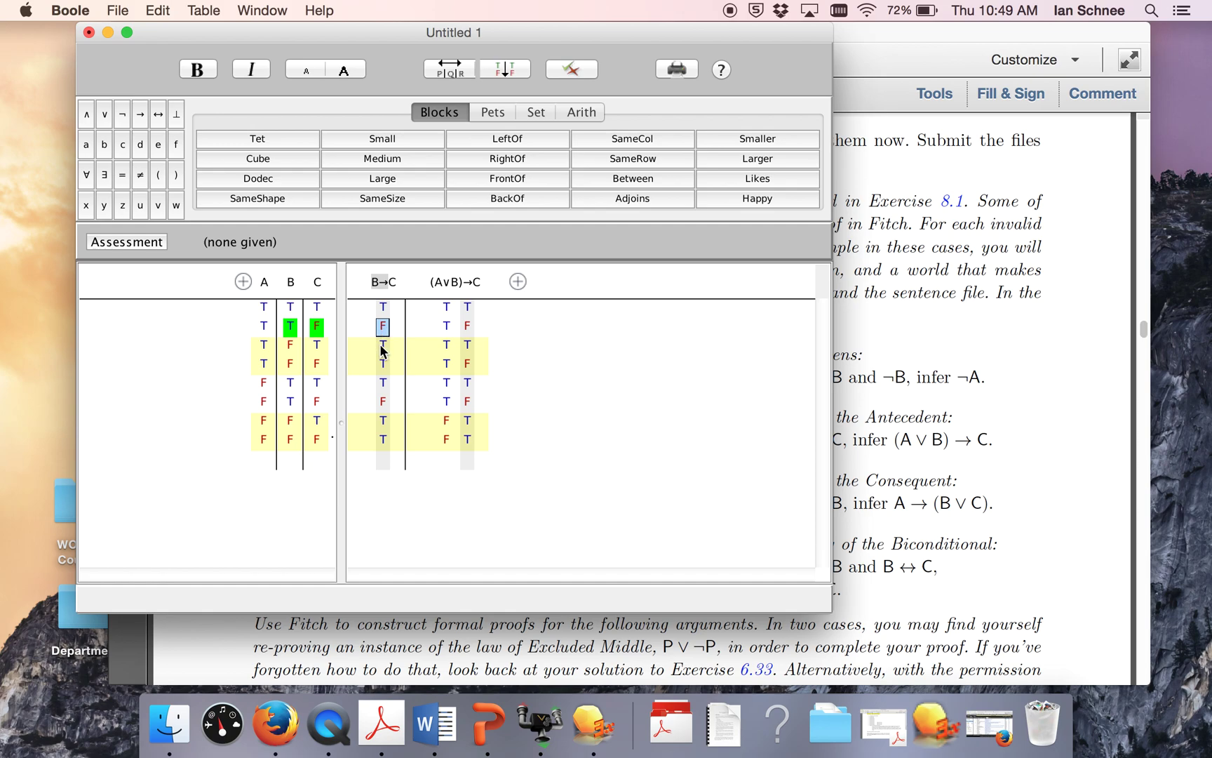
left_click(383, 345)
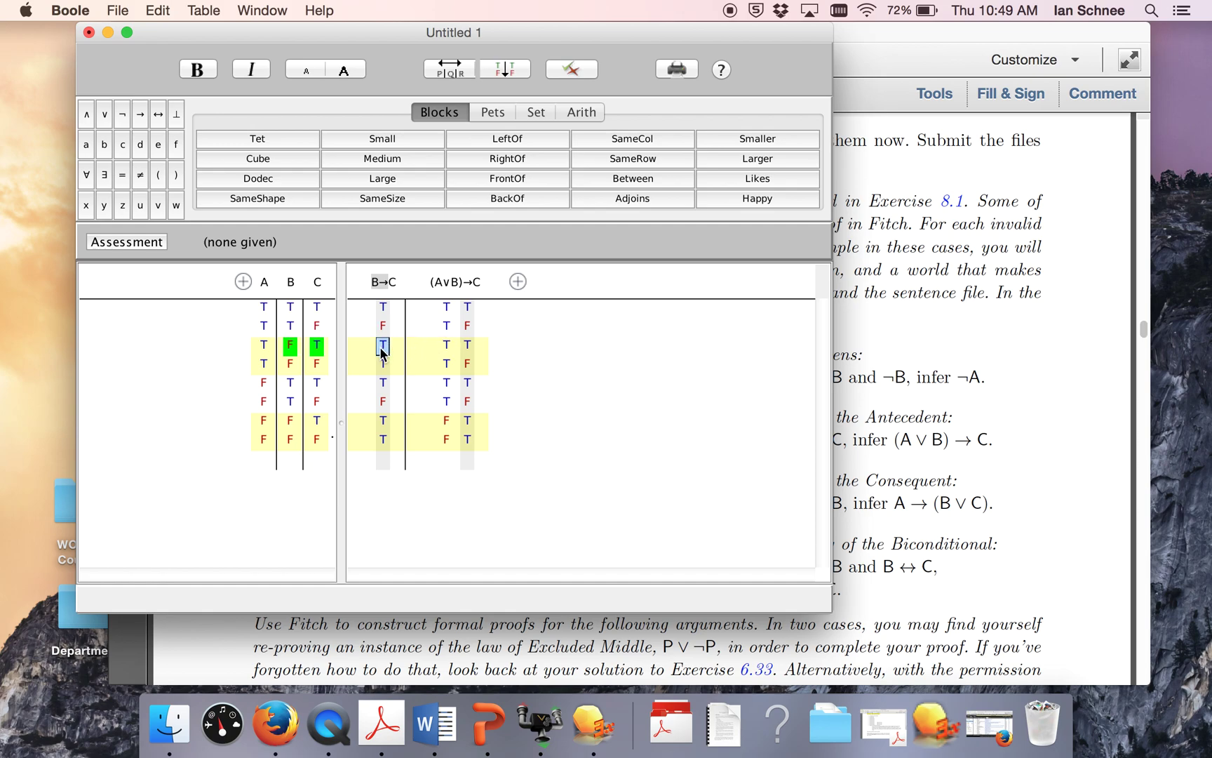
left_click(446, 307)
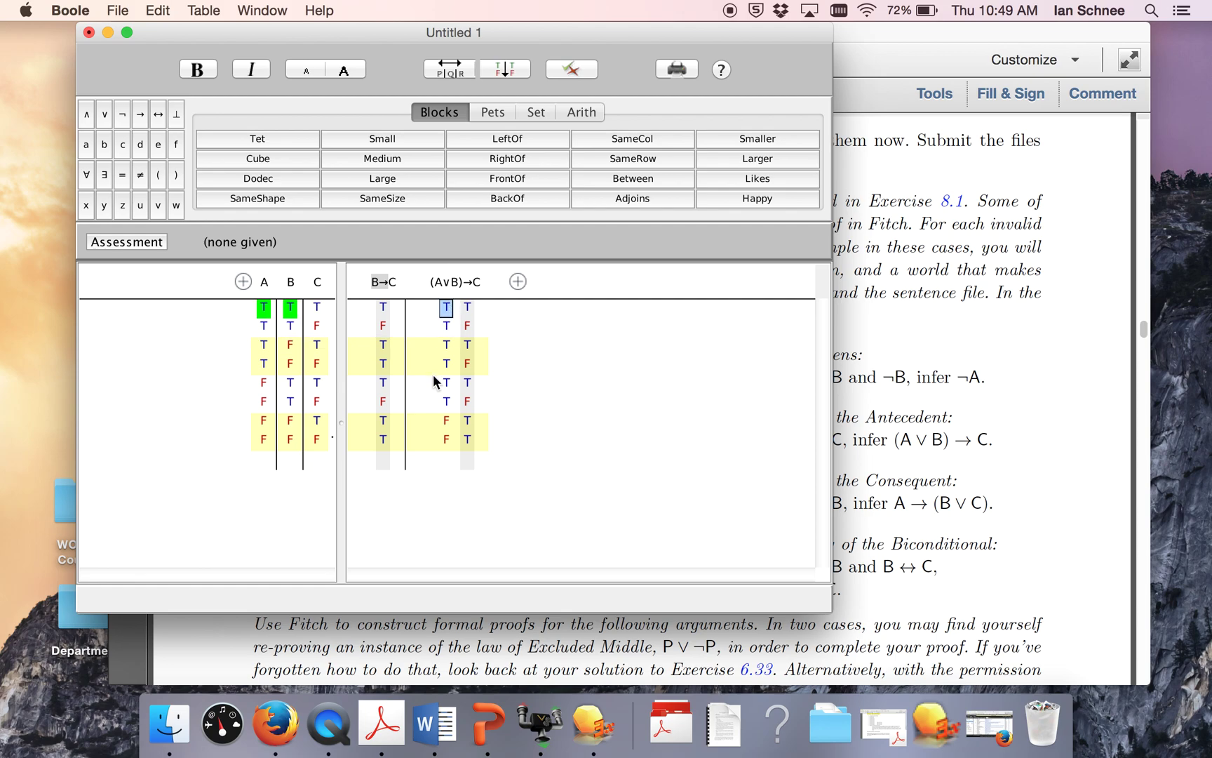
left_click(383, 309)
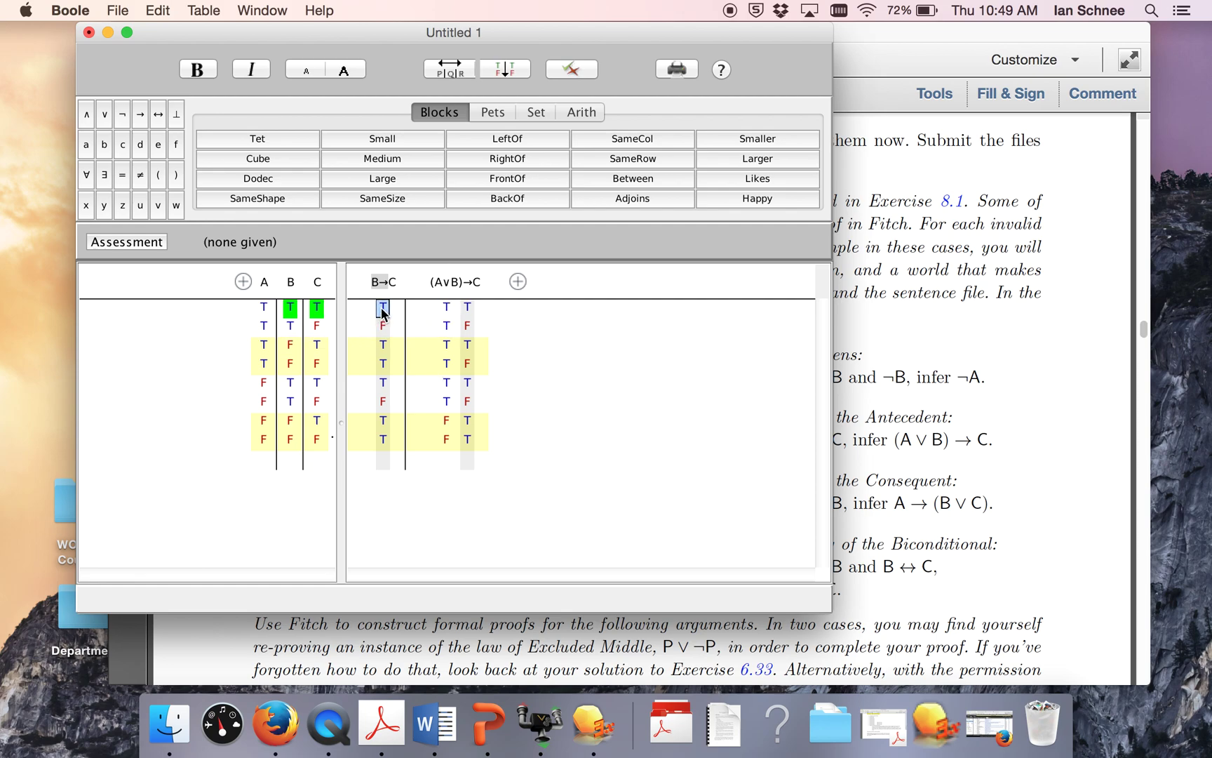
left_click(467, 309)
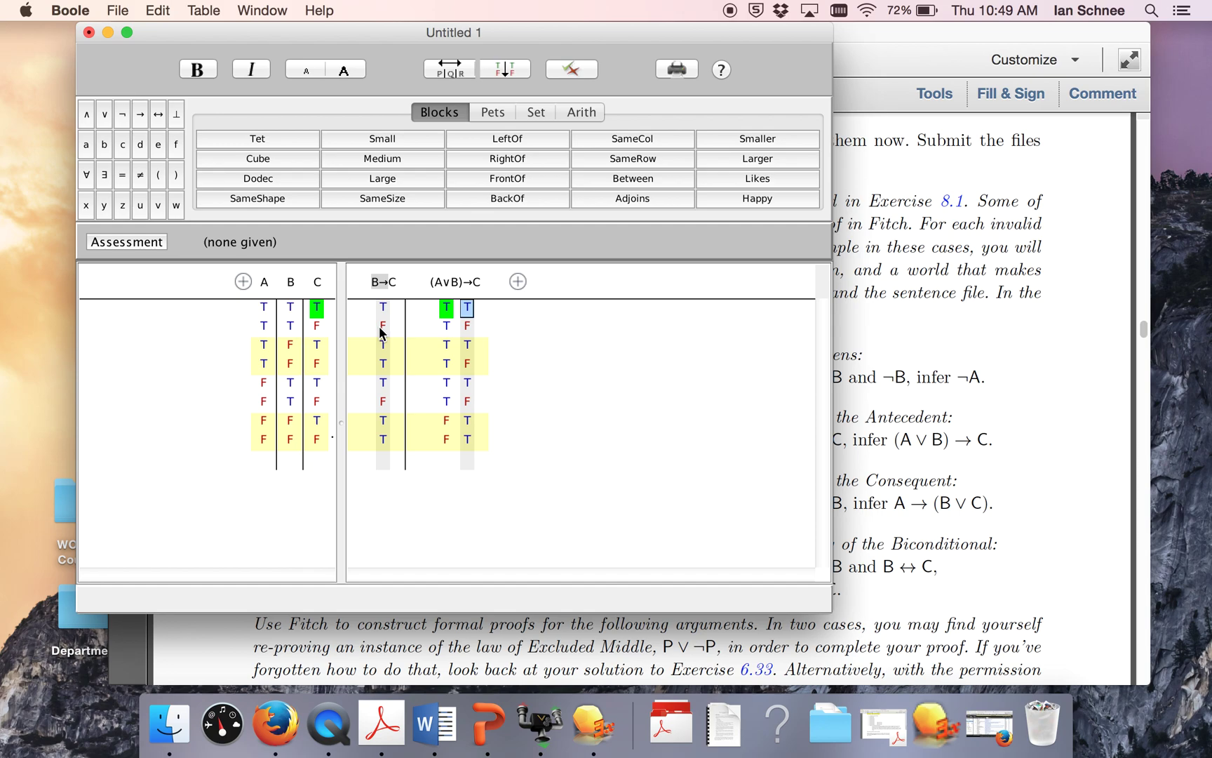
left_click(381, 327)
left_click(383, 345)
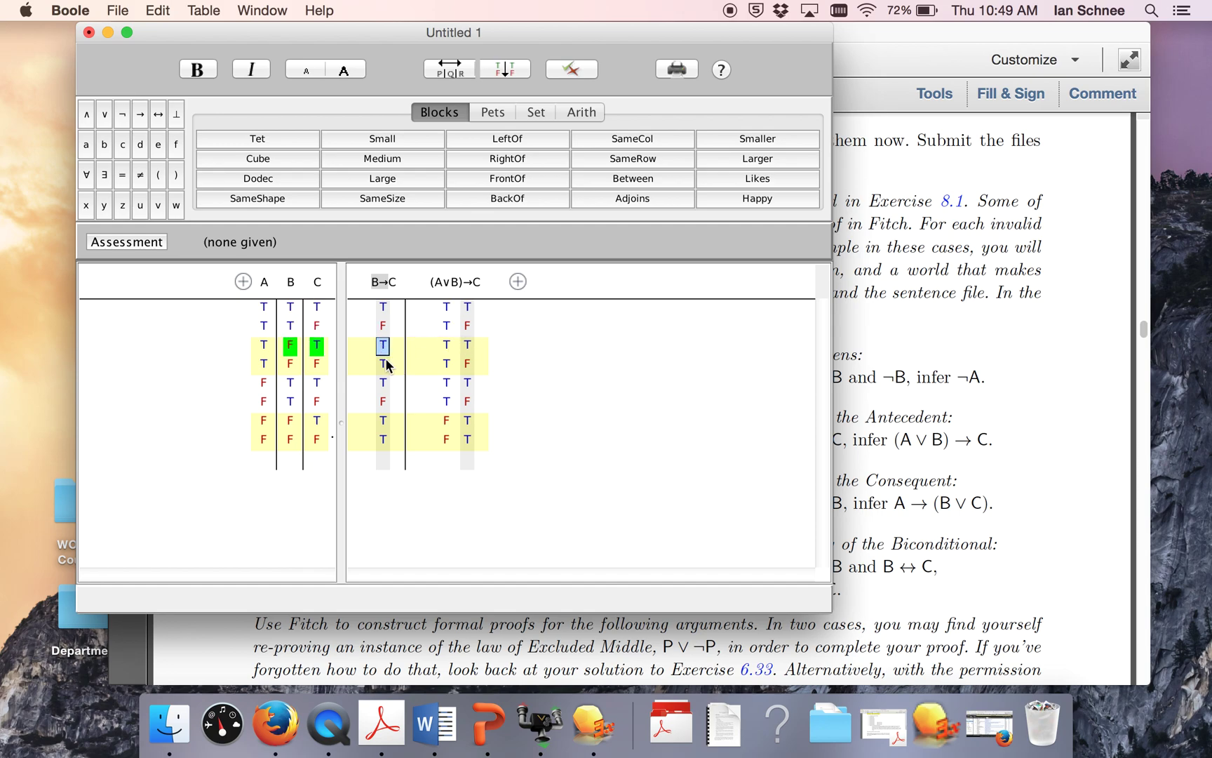
left_click(386, 364)
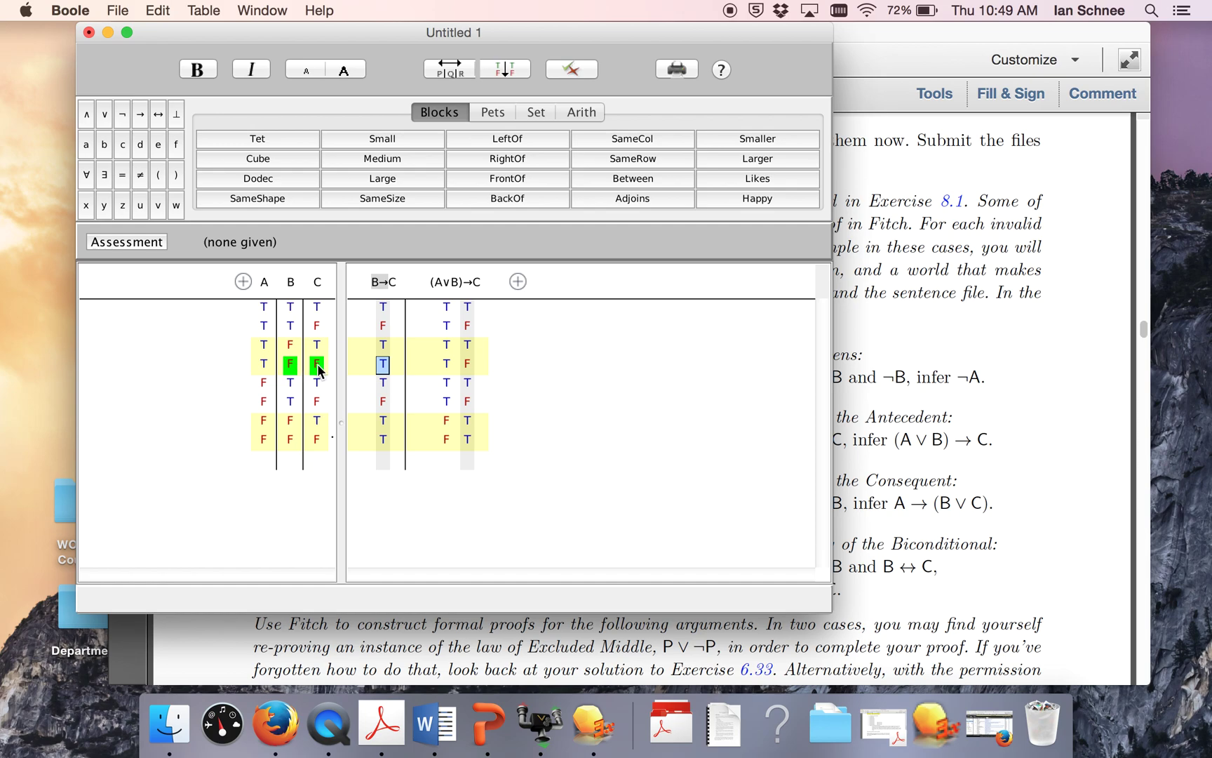
left_click(942, 294)
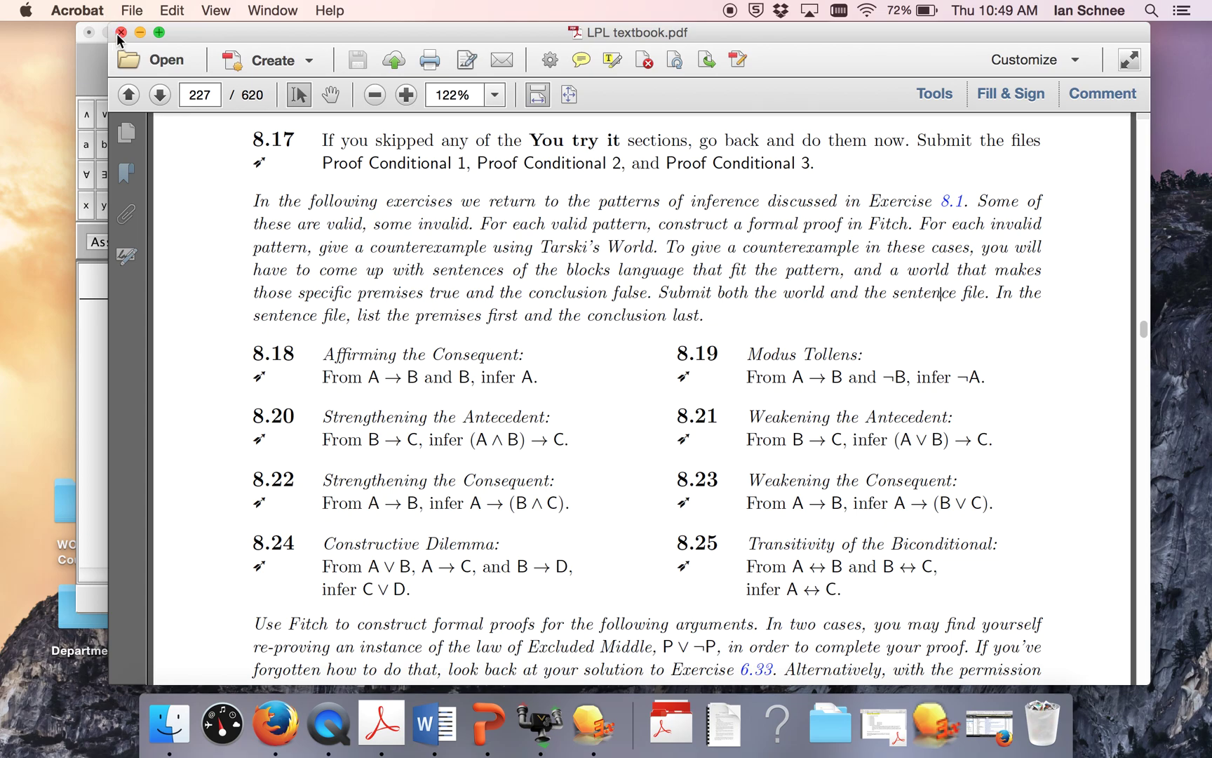
Minimize the textbook, switch to Tarski's World, and position its window above the truth table
left_click(140, 31)
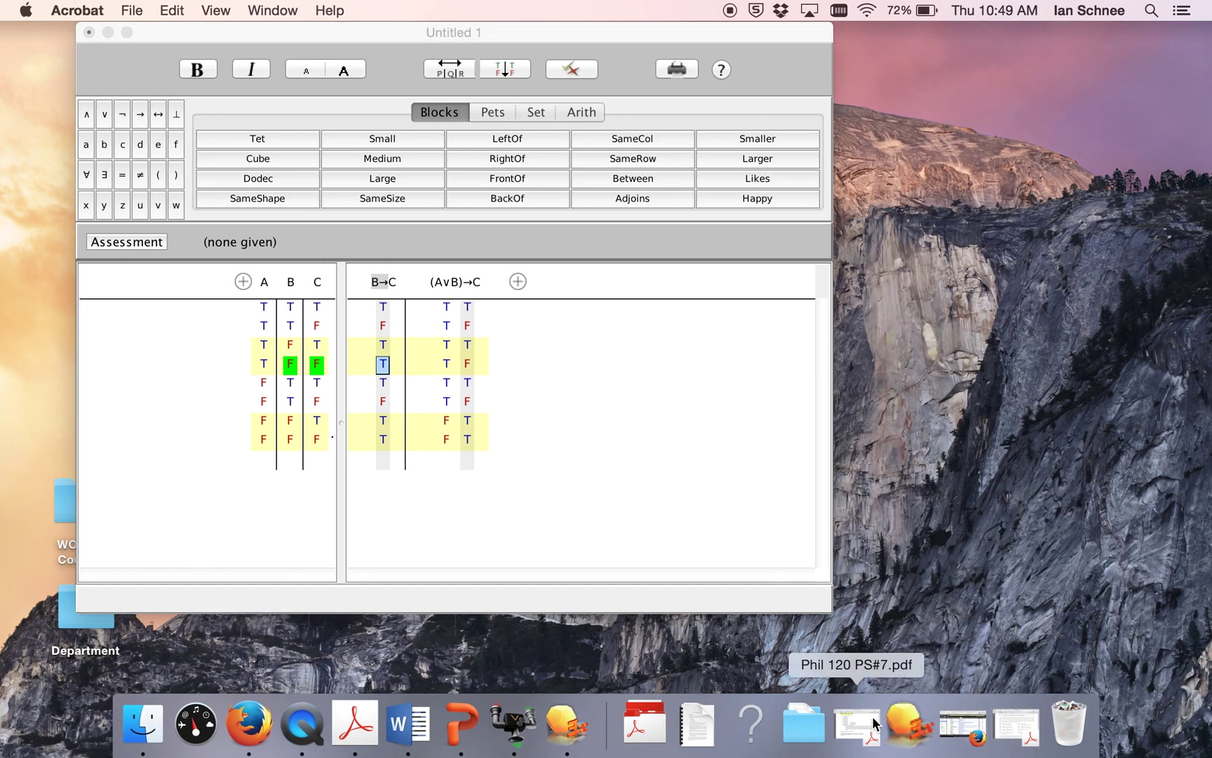
left_click(896, 721)
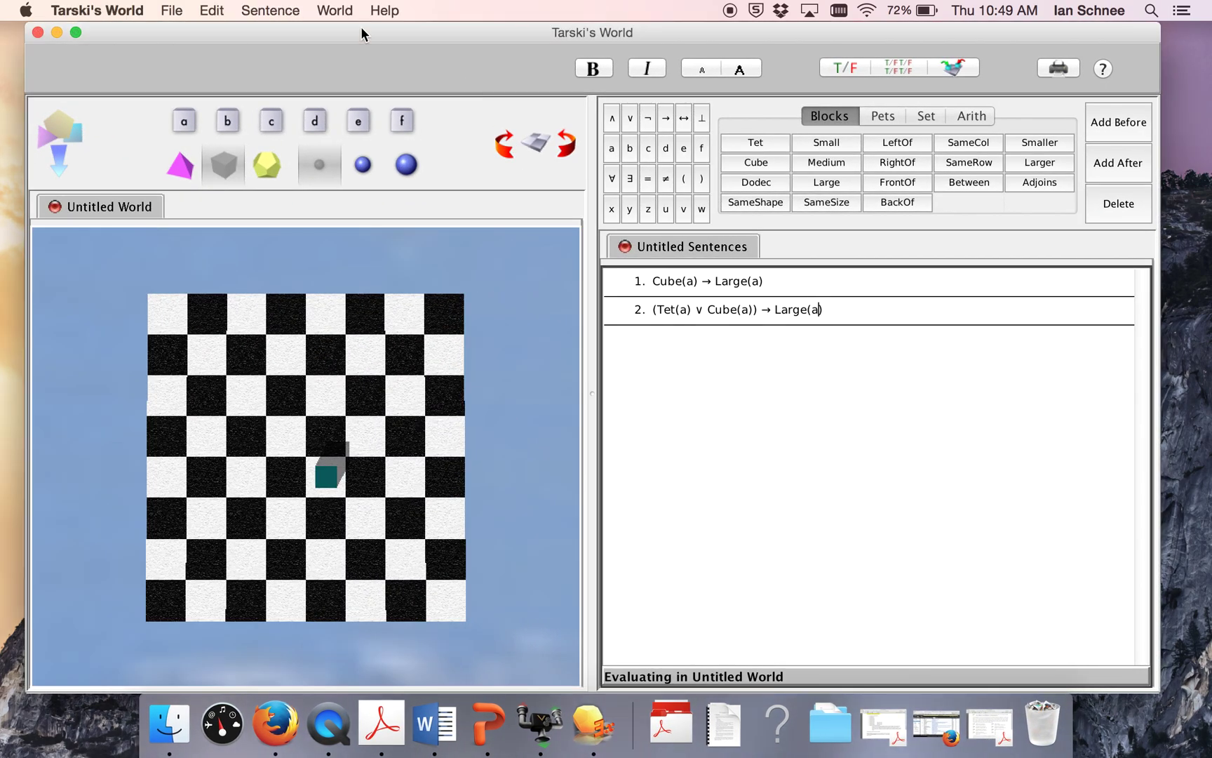
left_click_drag(362, 33, 354, 33)
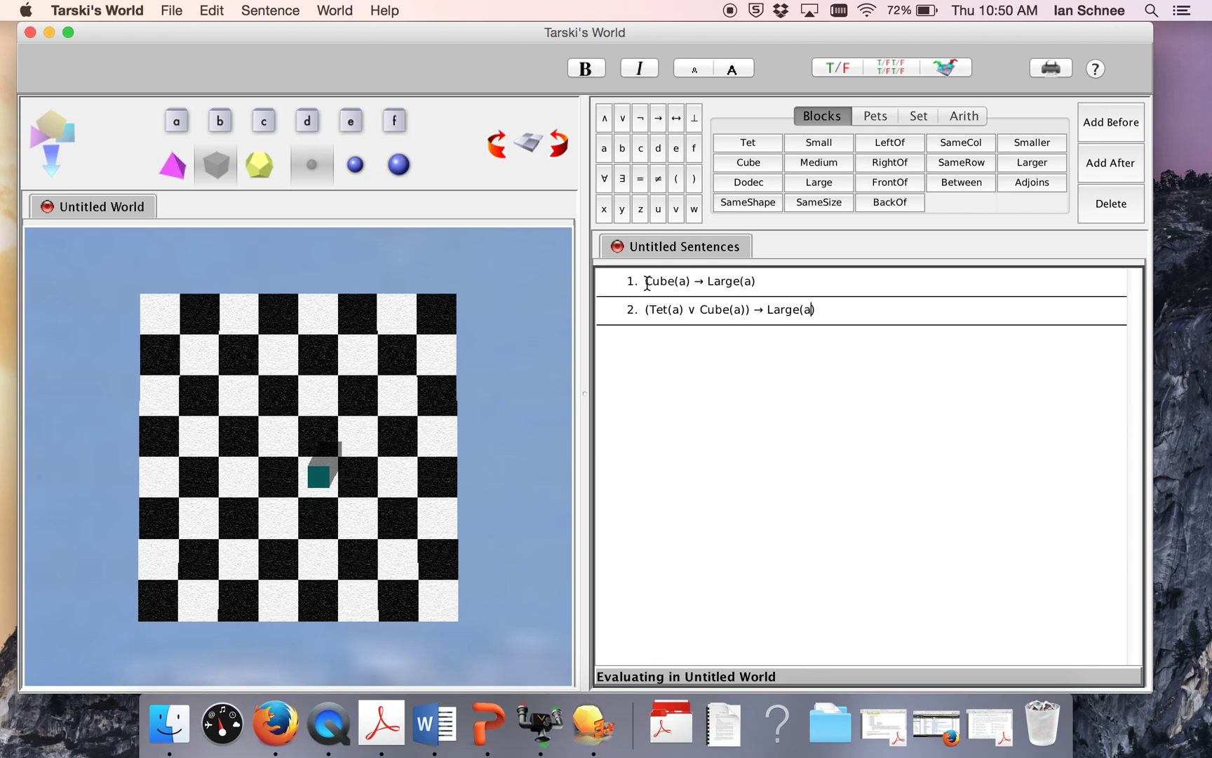
left_click_drag(647, 282, 752, 284)
left_click_drag(465, 35, 452, 310)
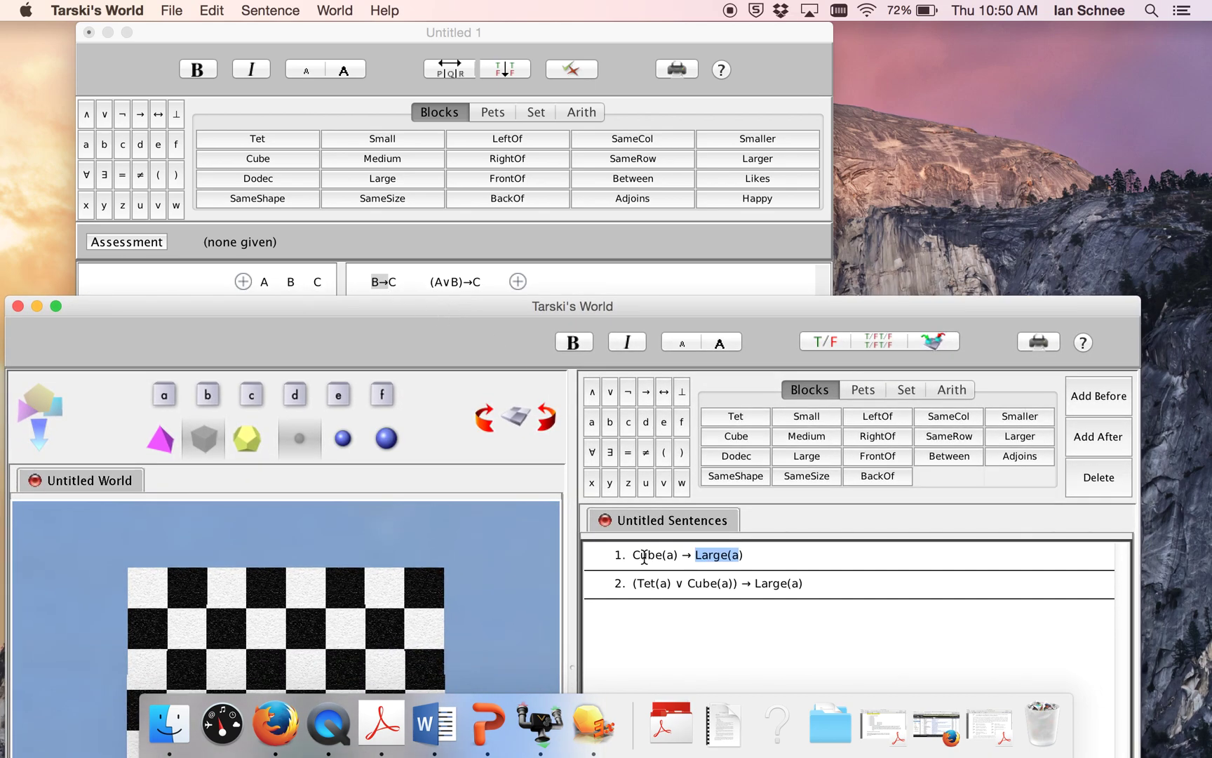
Highlight Cube(a), Tet(a), and the whole first sentence Cube(a) → Large(a)
left_click_drag(635, 558, 678, 562)
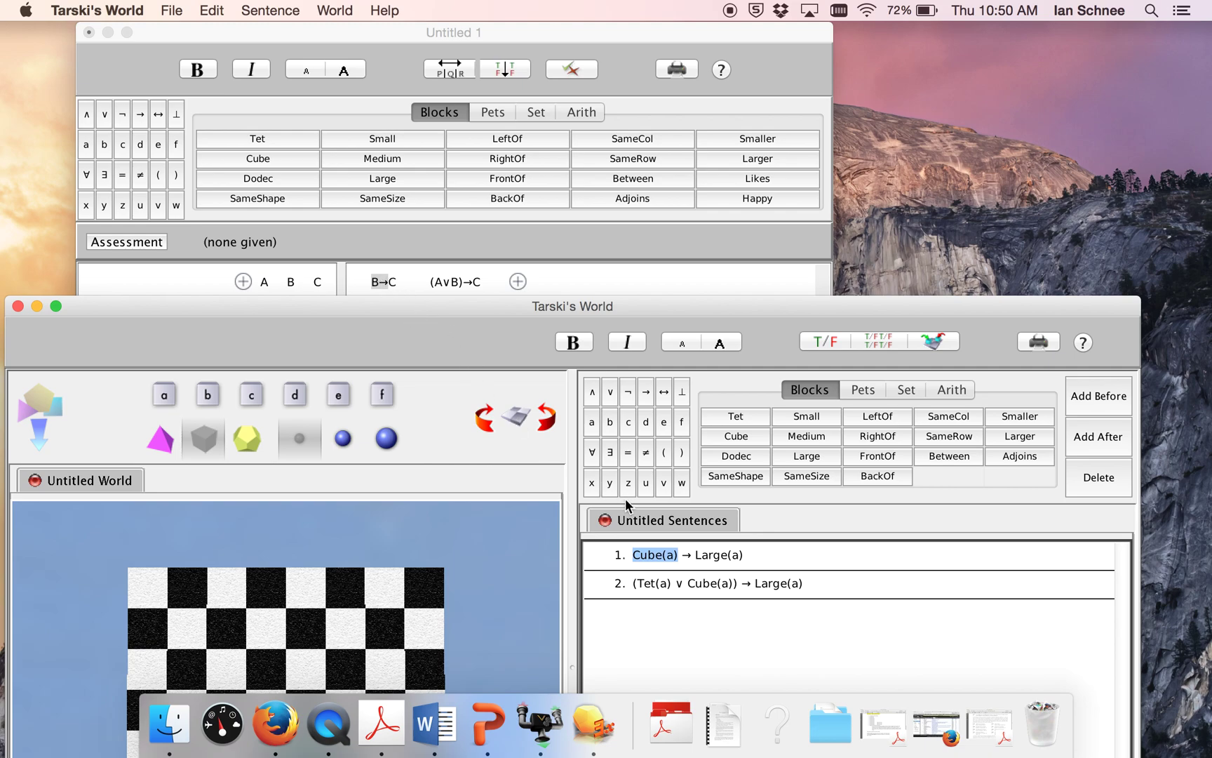
left_click(643, 583)
left_click_drag(640, 583, 666, 585)
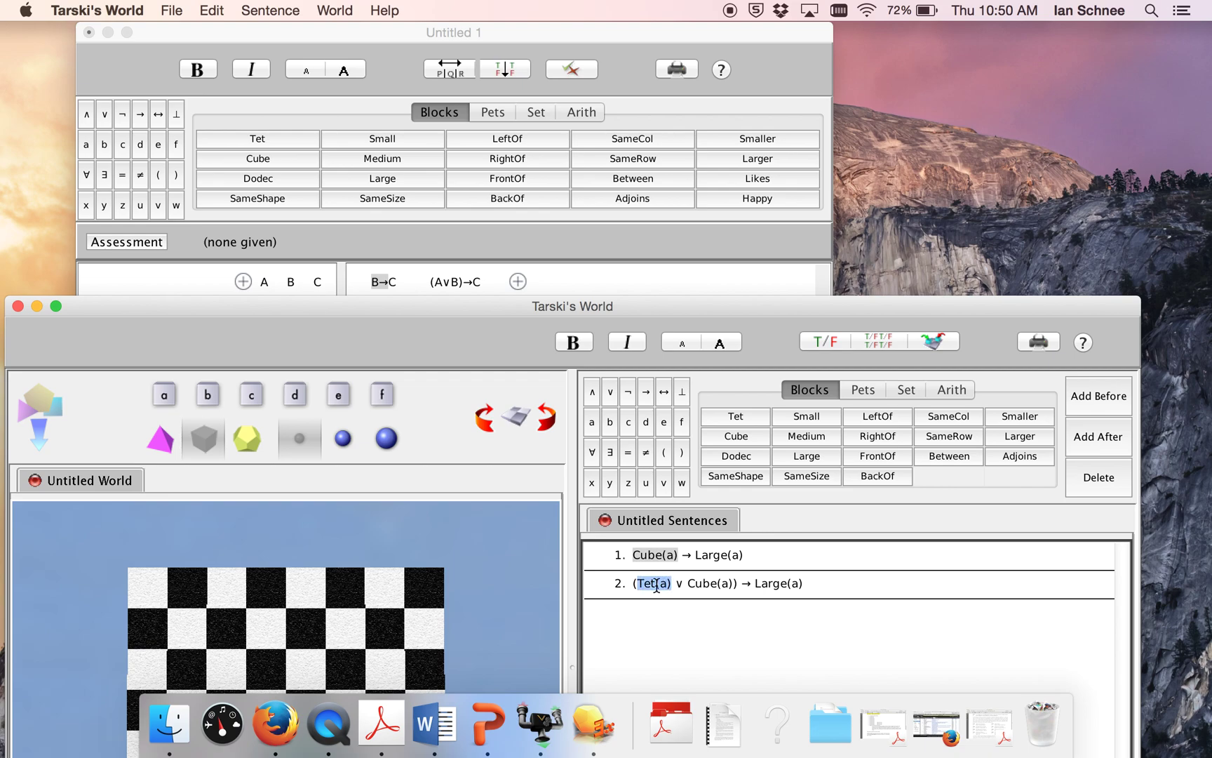
left_click_drag(688, 584, 756, 584)
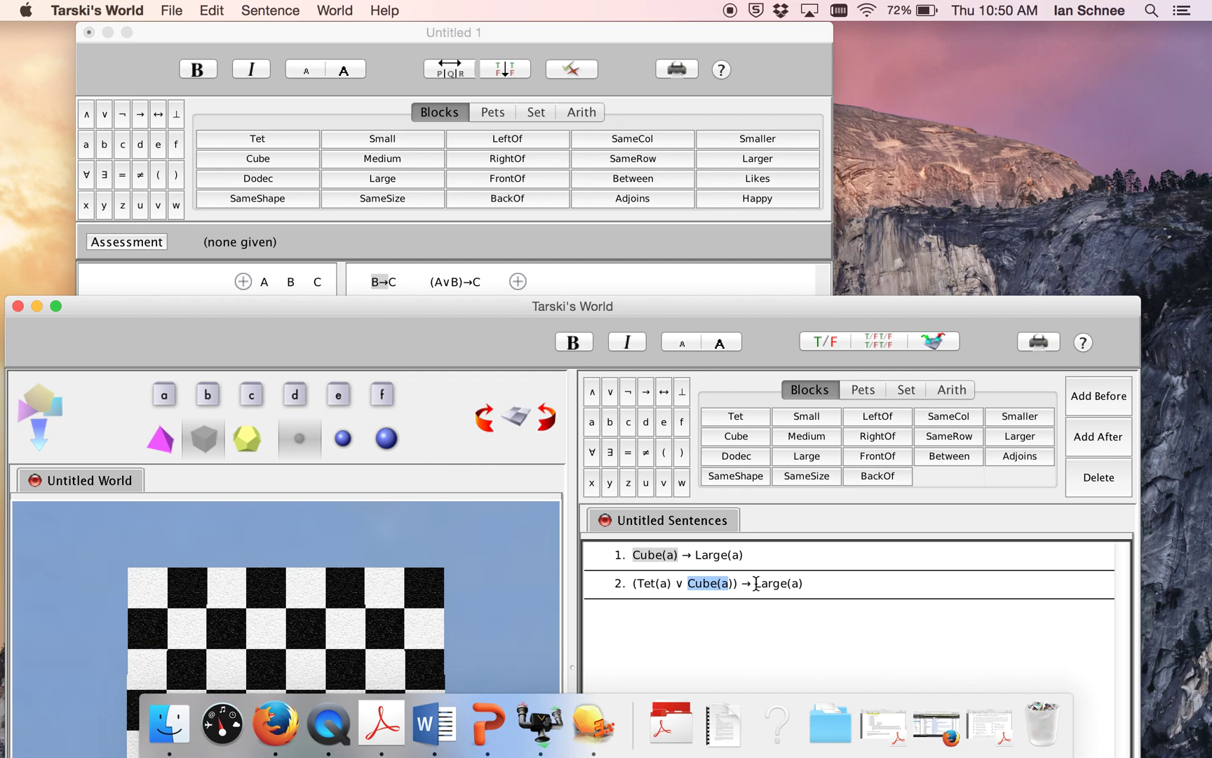
left_click(654, 555)
left_click(693, 582)
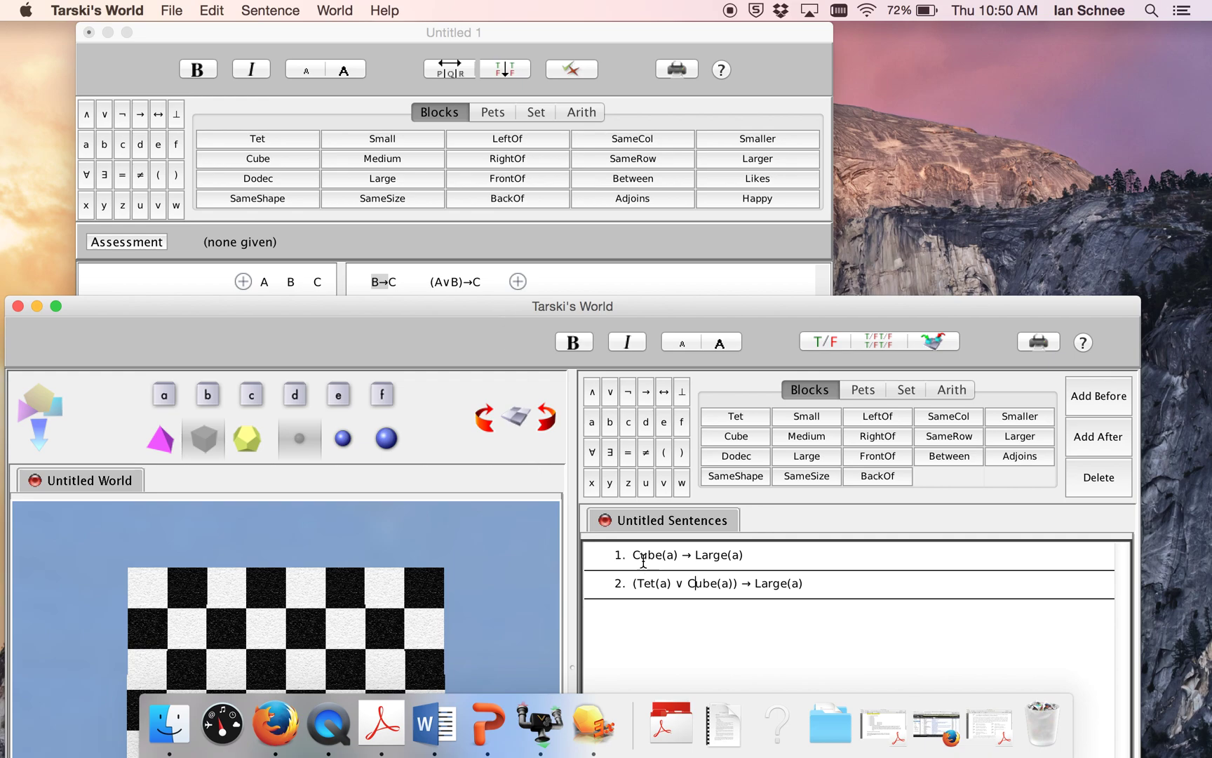
left_click_drag(632, 555, 741, 551)
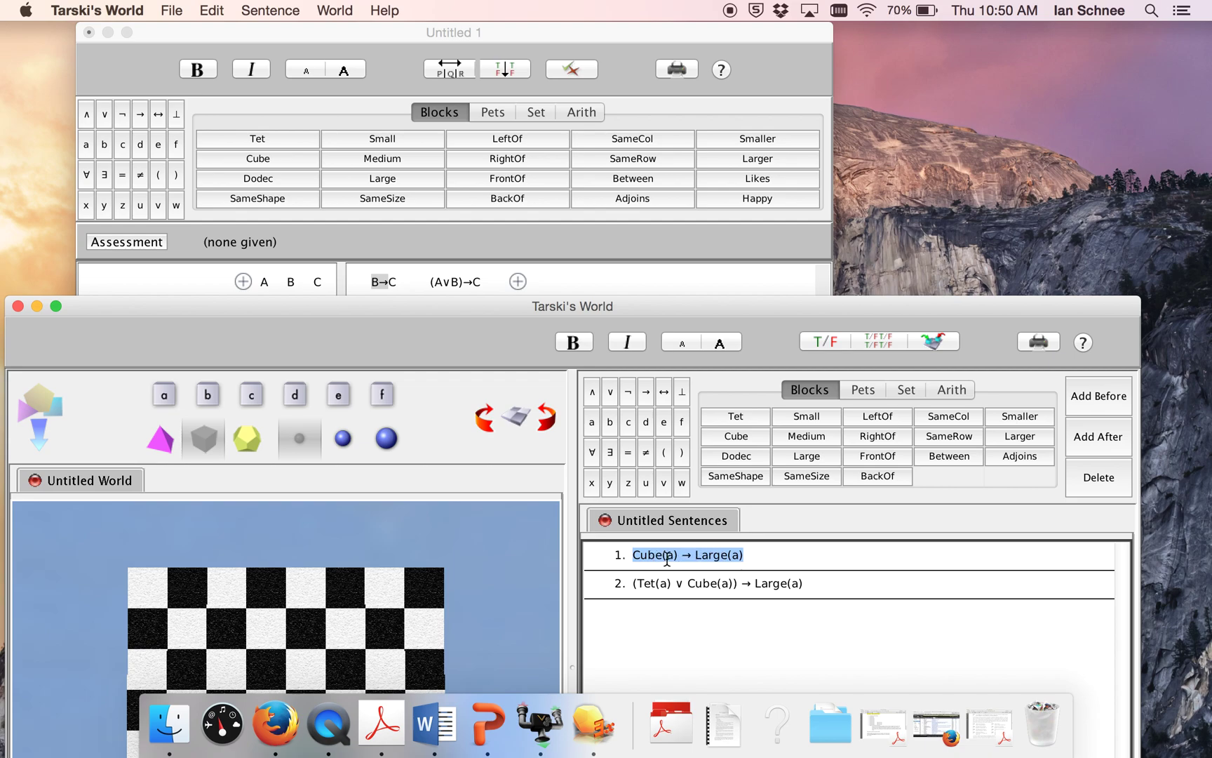
left_click(642, 585)
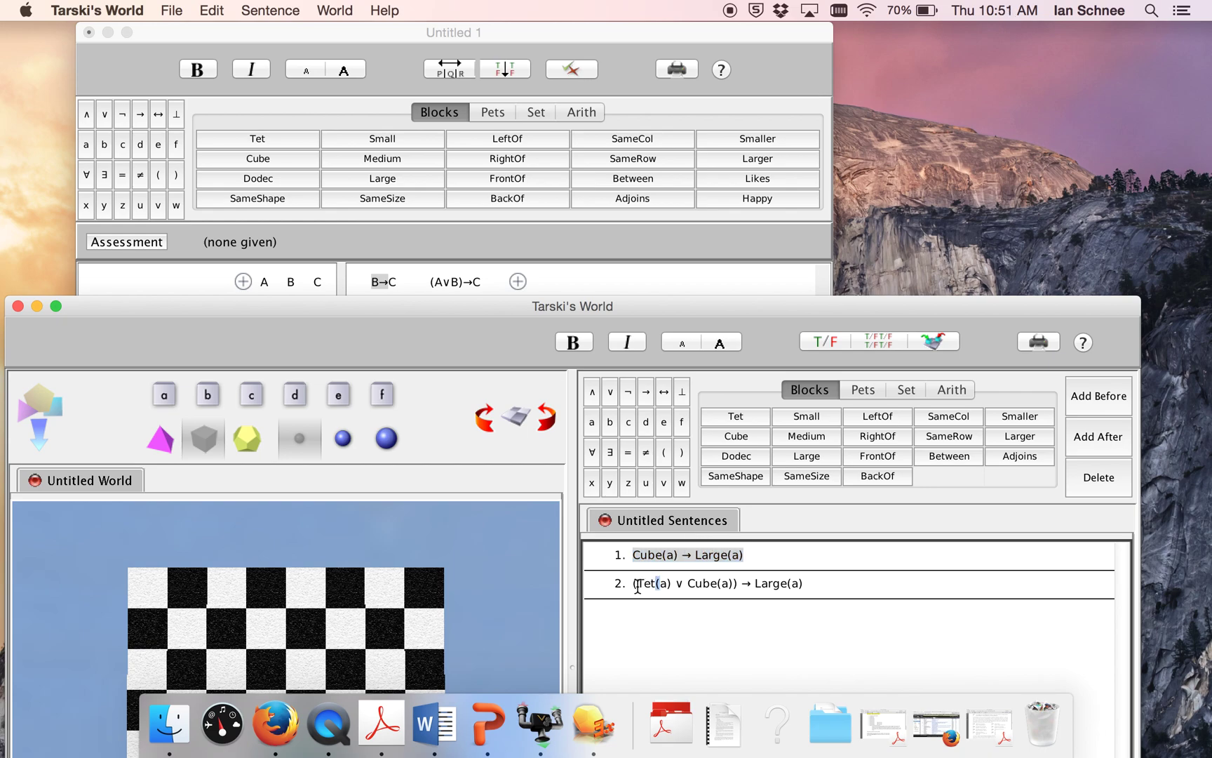
left_click_drag(638, 586, 667, 588)
left_click_drag(491, 312, 521, 31)
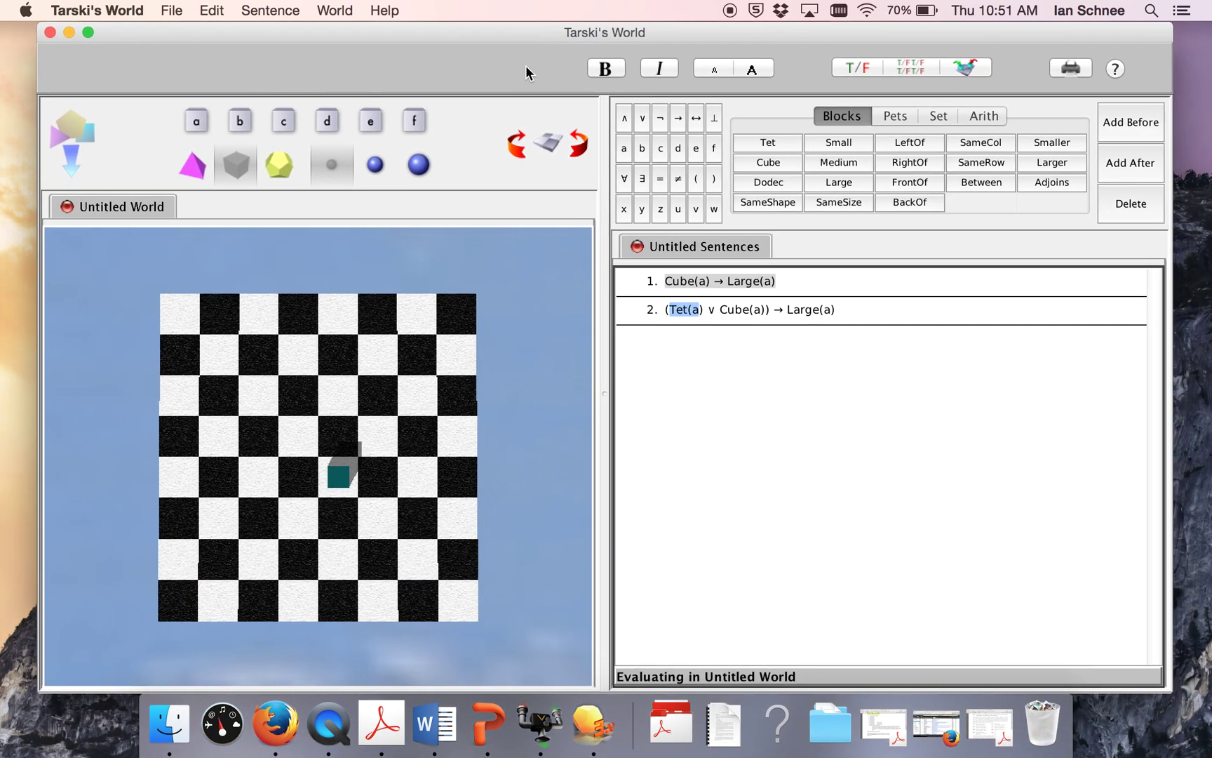
left_click(673, 280)
Name the cube a, verify both sentences come out F, then make block a a dodecahedron
left_click(900, 66)
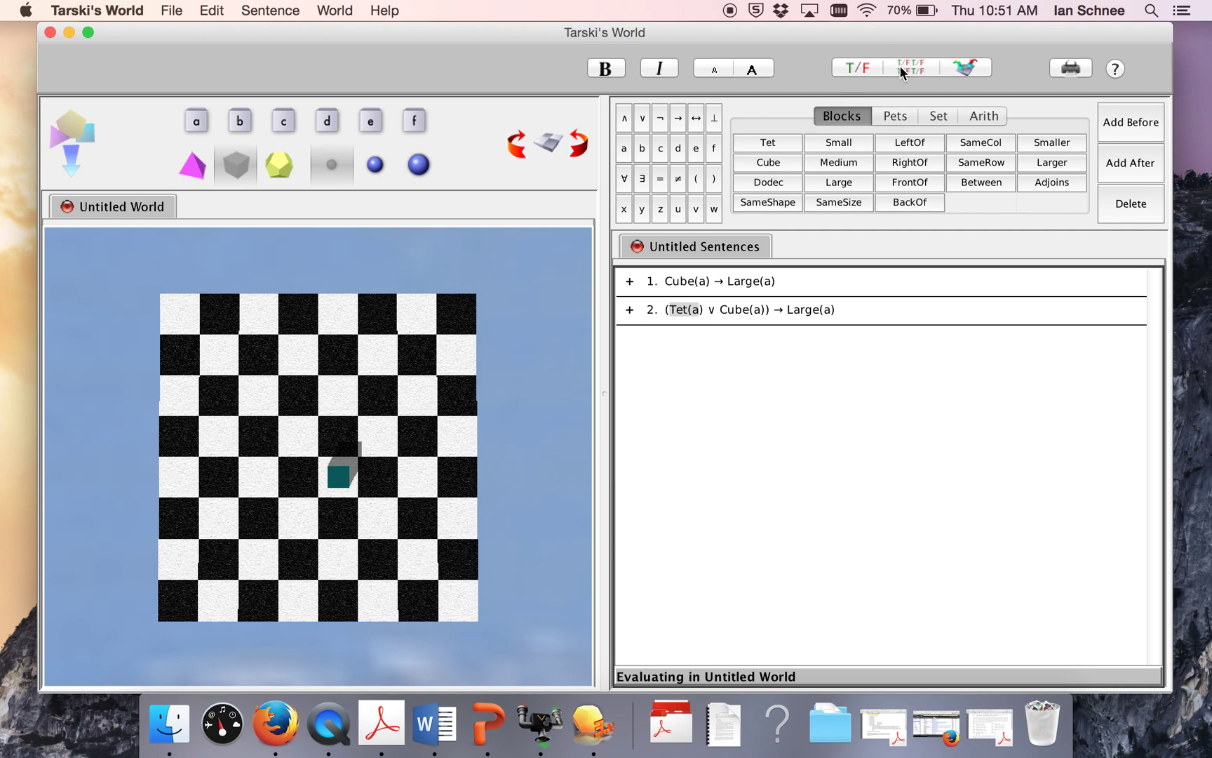
left_click(343, 477)
left_click(200, 118)
left_click(195, 119)
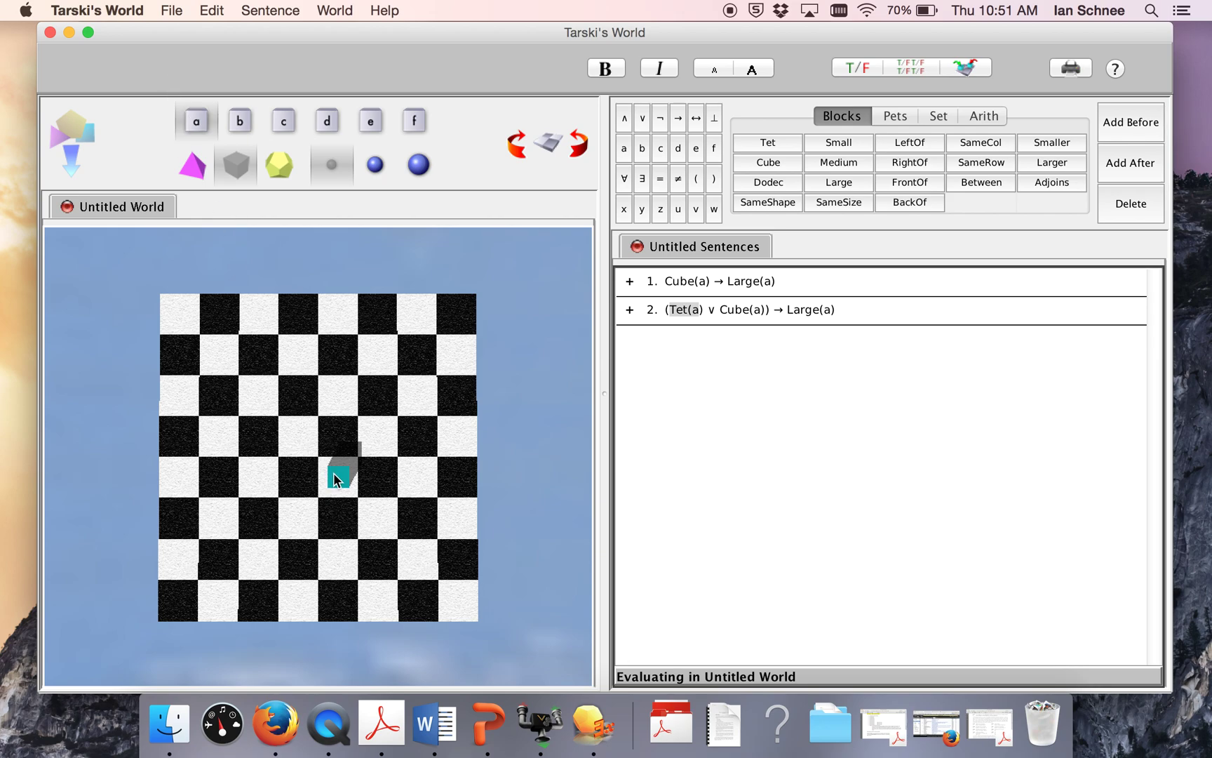
left_click(197, 123)
left_click(906, 63)
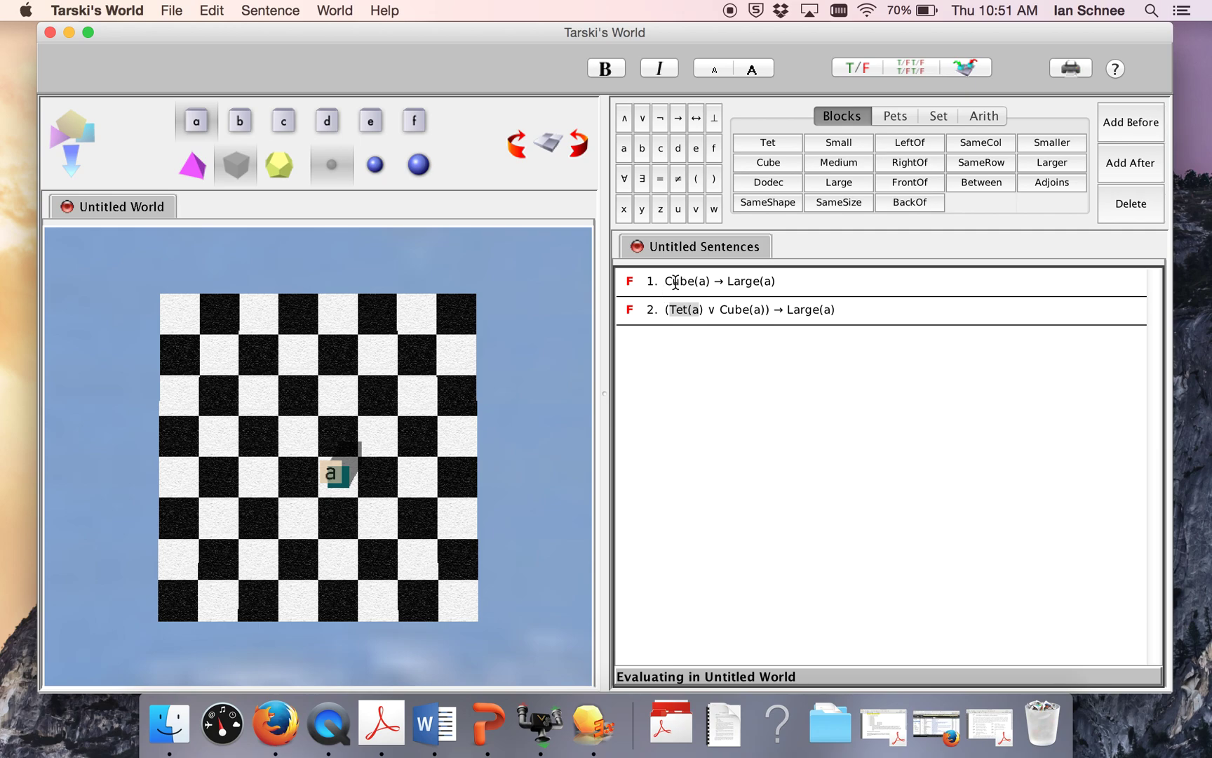
left_click(275, 167)
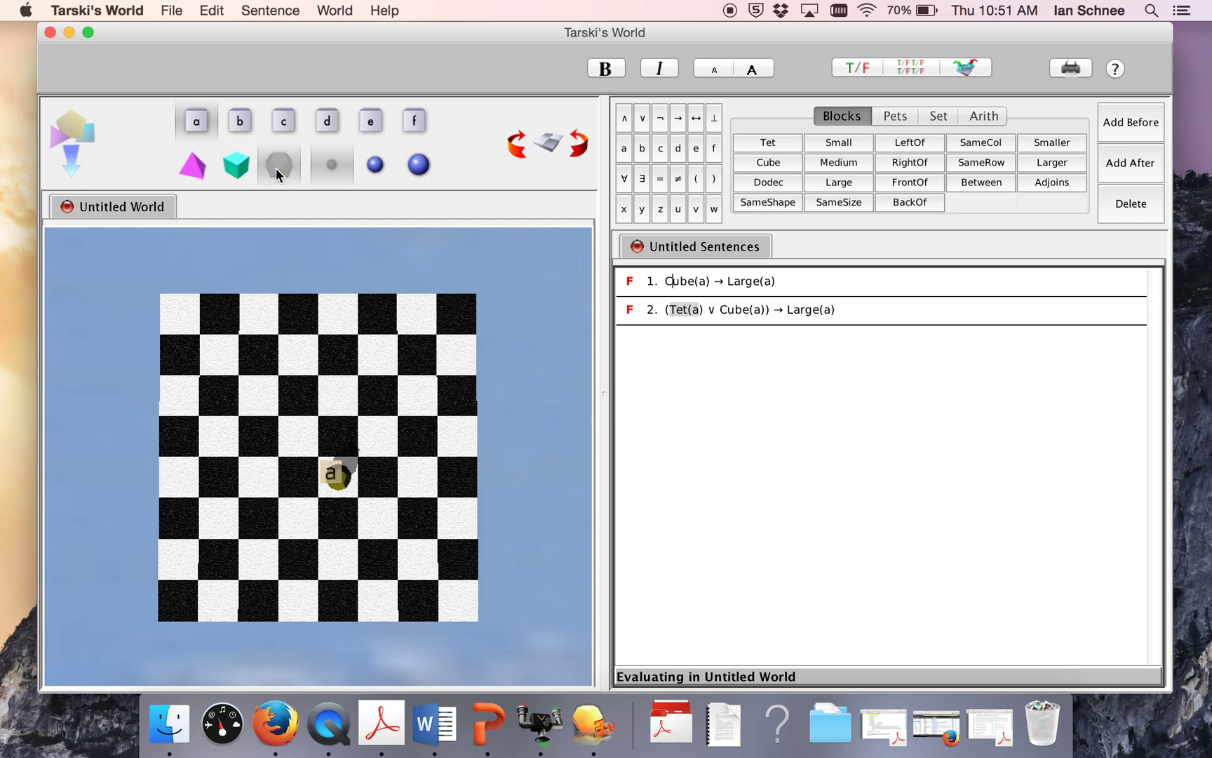
Verify the dodecahedron, then make block a a tetrahedron so sentence 1 is T and sentence 2 F
left_click(895, 73)
left_click(200, 171)
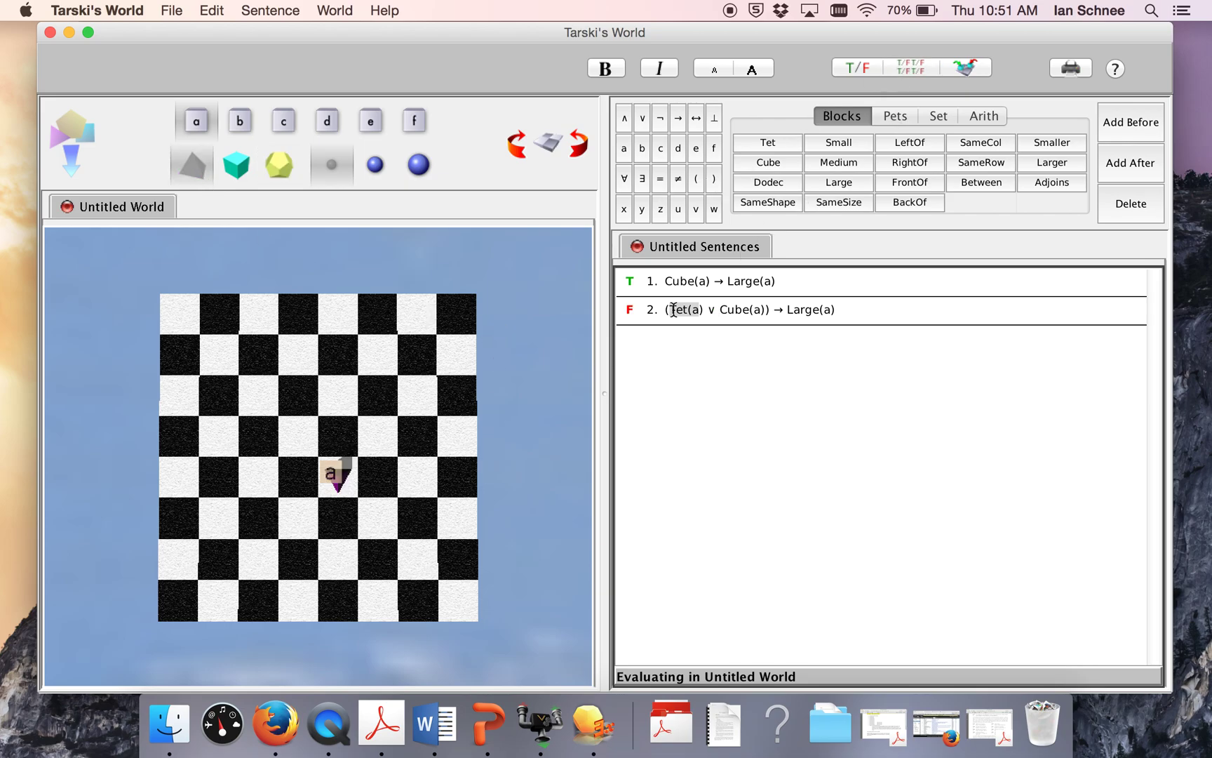
key("Down")
left_click_drag(530, 40, 555, 409)
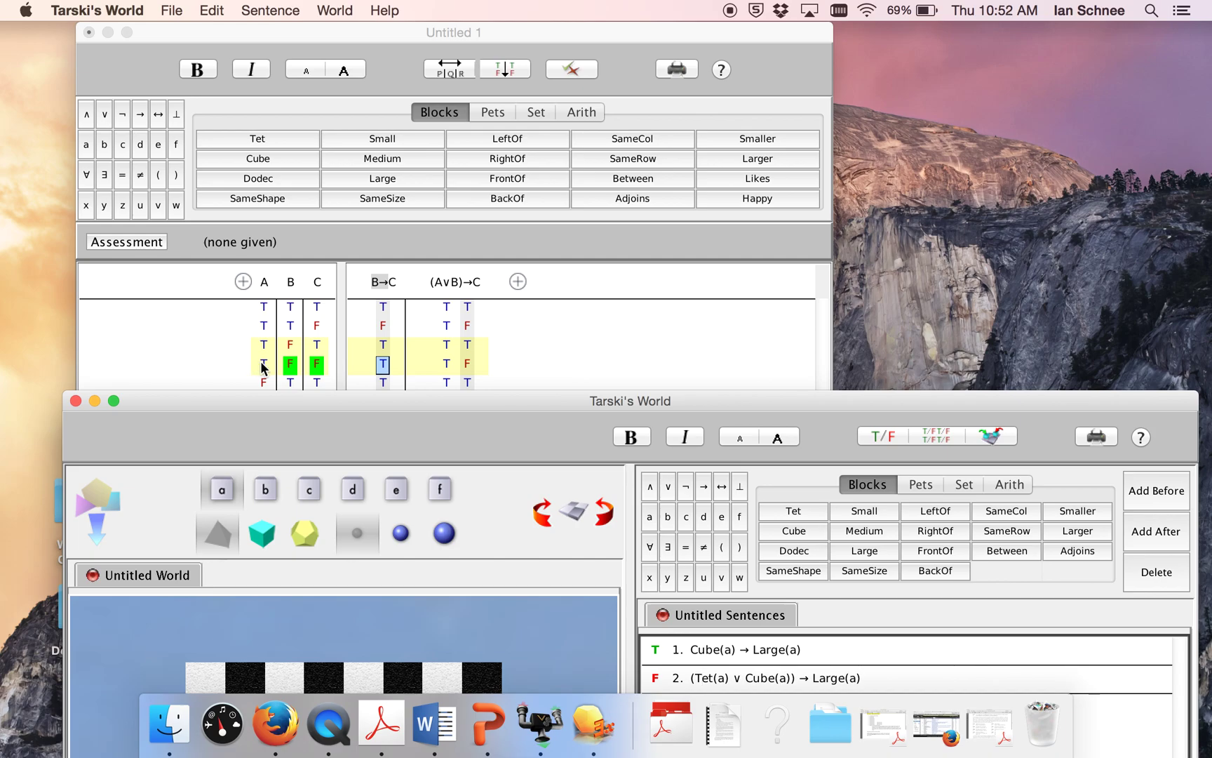
left_click_drag(282, 401, 238, 32)
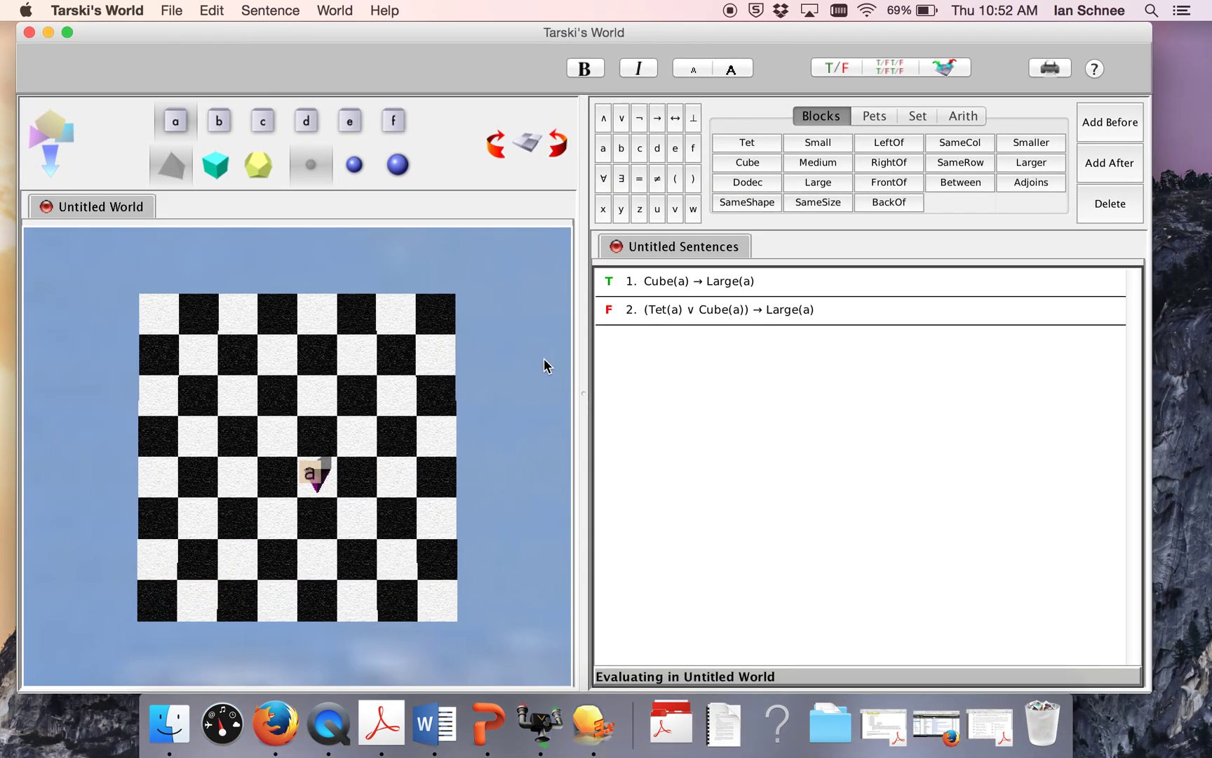
left_click_drag(681, 309, 731, 315)
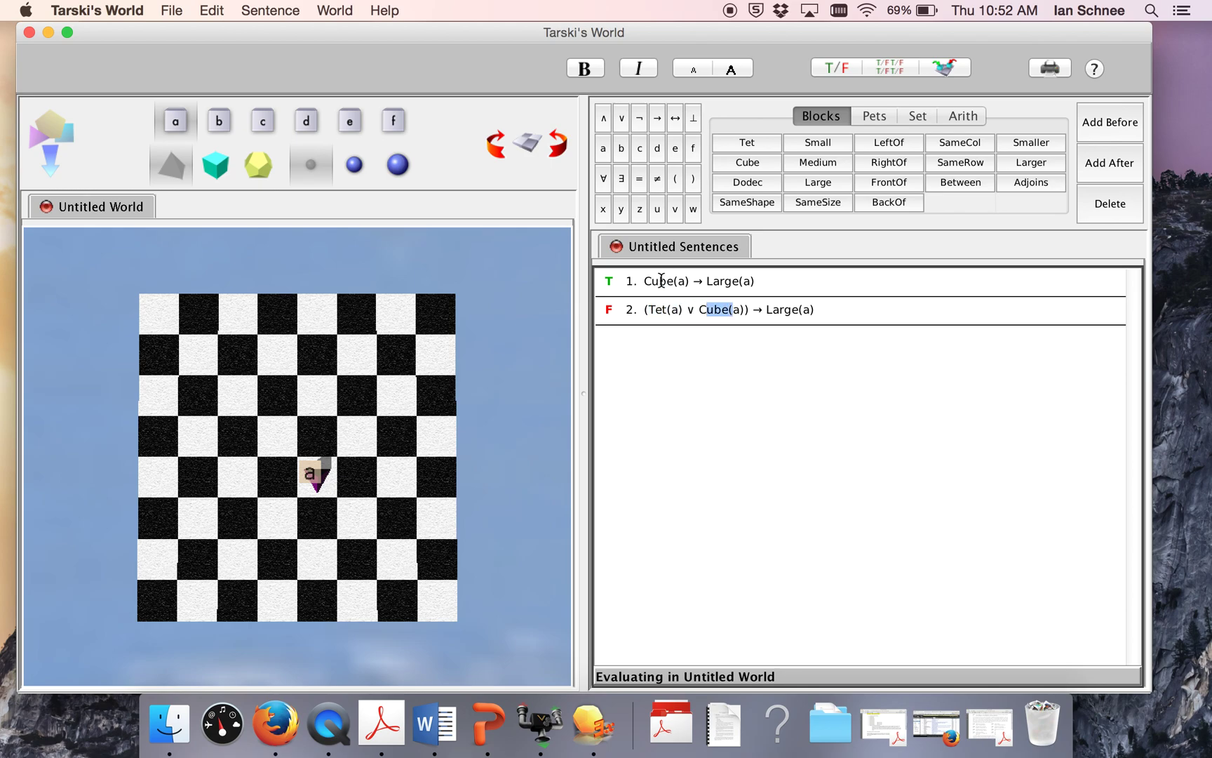